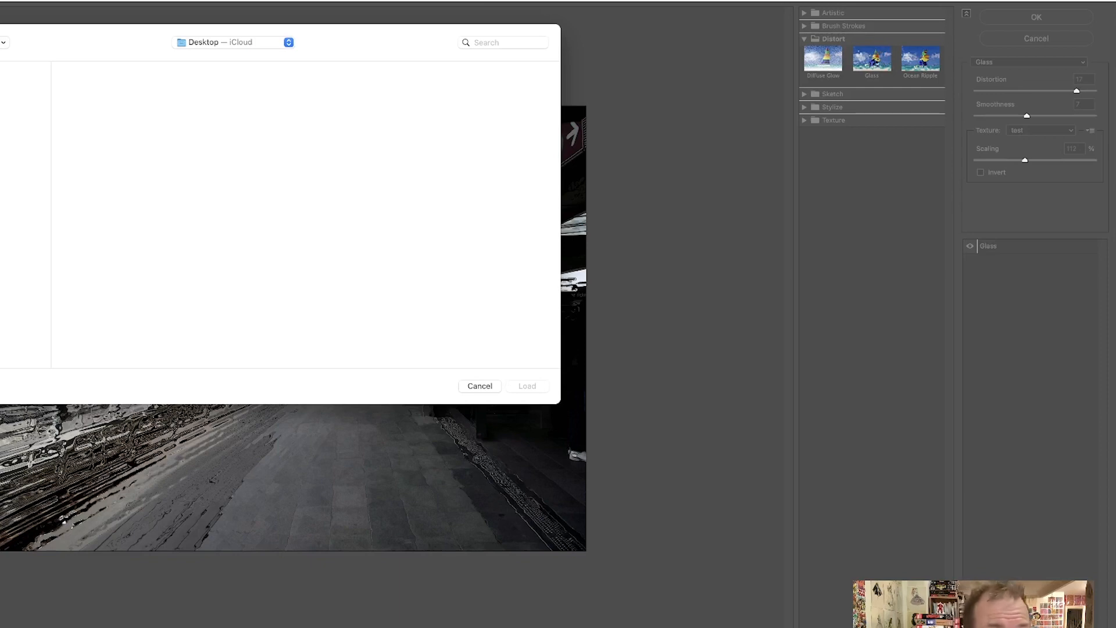
# Load test1.psd as the Glass filter's texture, with distortion 19, smoothness 10 and scaling 50%.
pyautogui.click(11, 98)
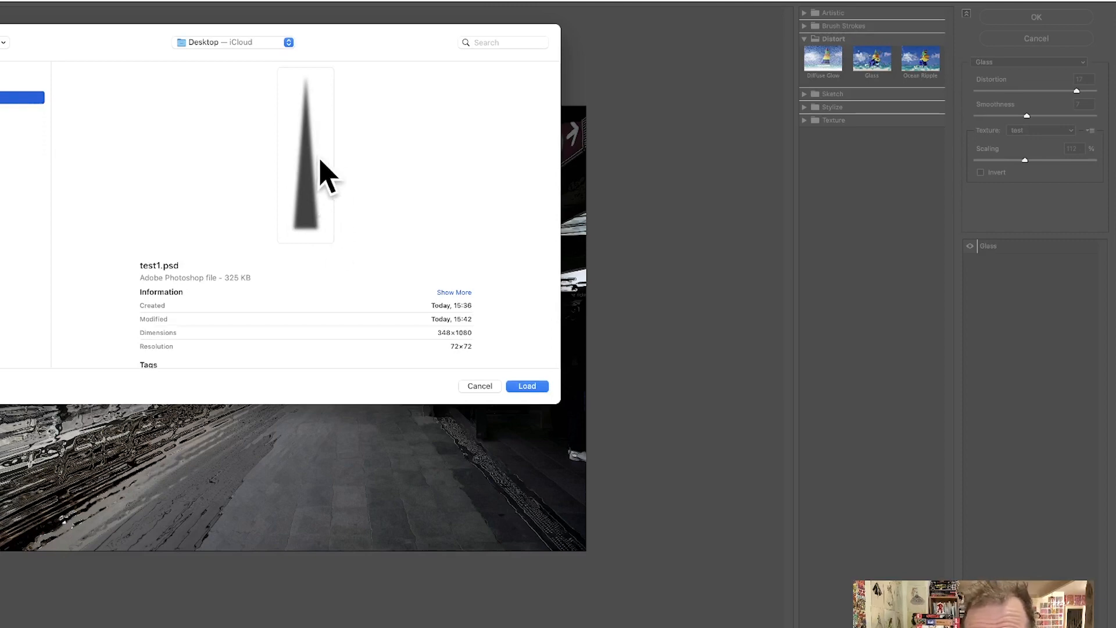
pyautogui.click(529, 387)
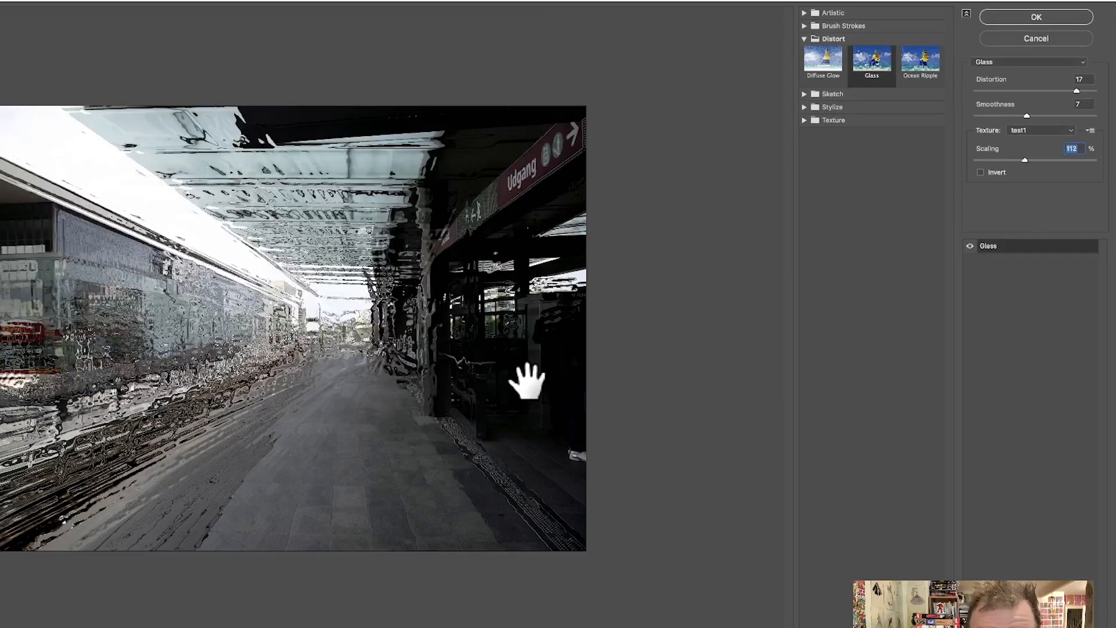
pyautogui.moveTo(1027, 116); pyautogui.dragTo(1085, 92)
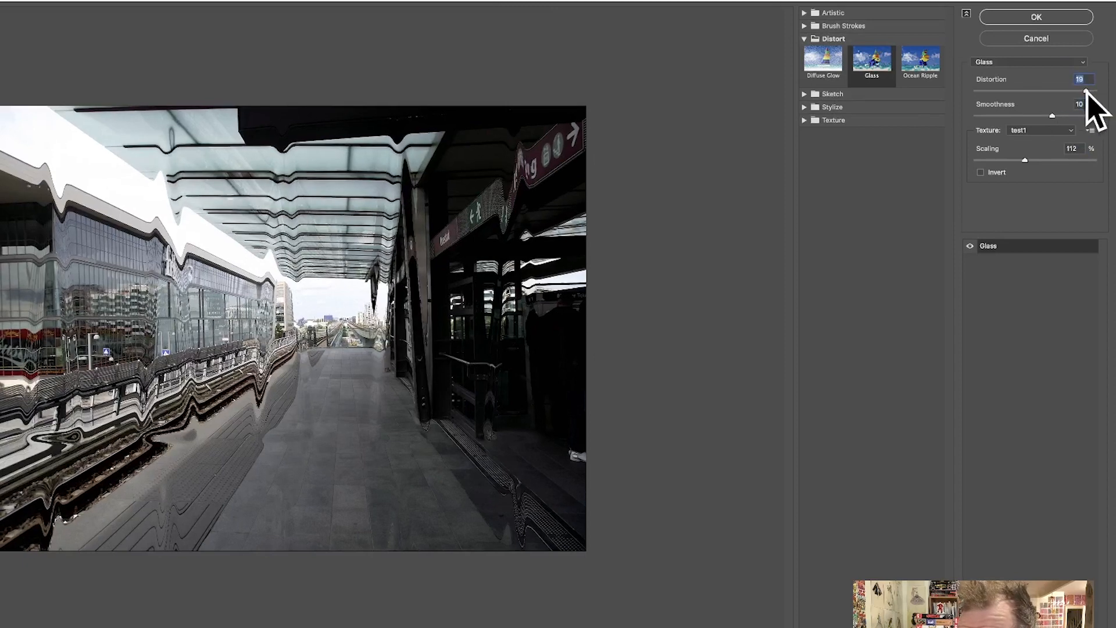
pyautogui.moveTo(1003, 160); pyautogui.dragTo(948, 162)
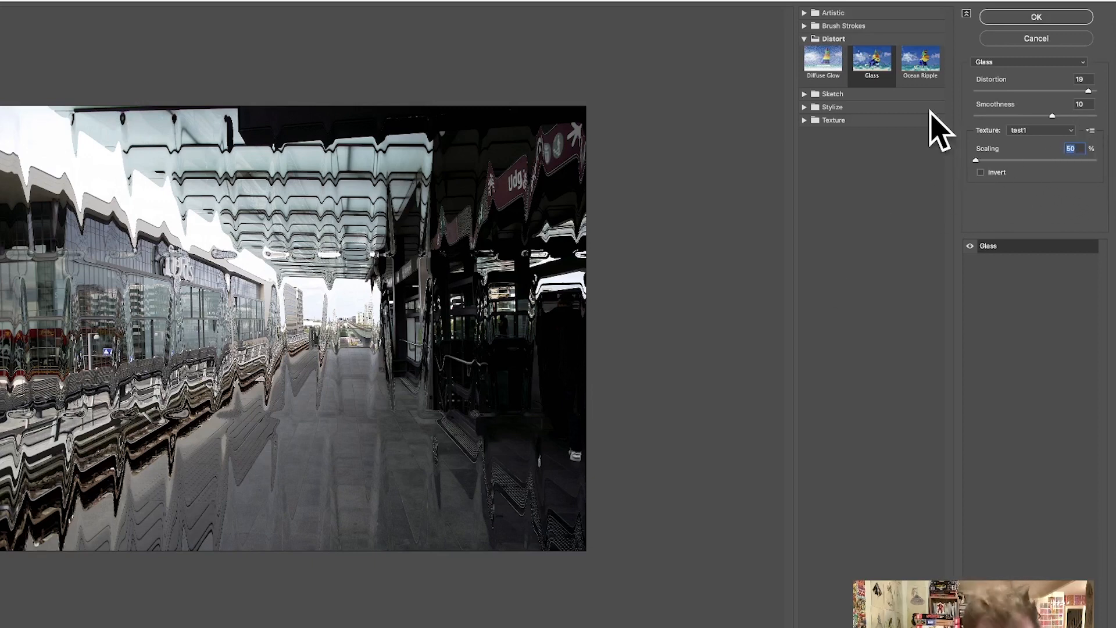
pyautogui.press('Return')
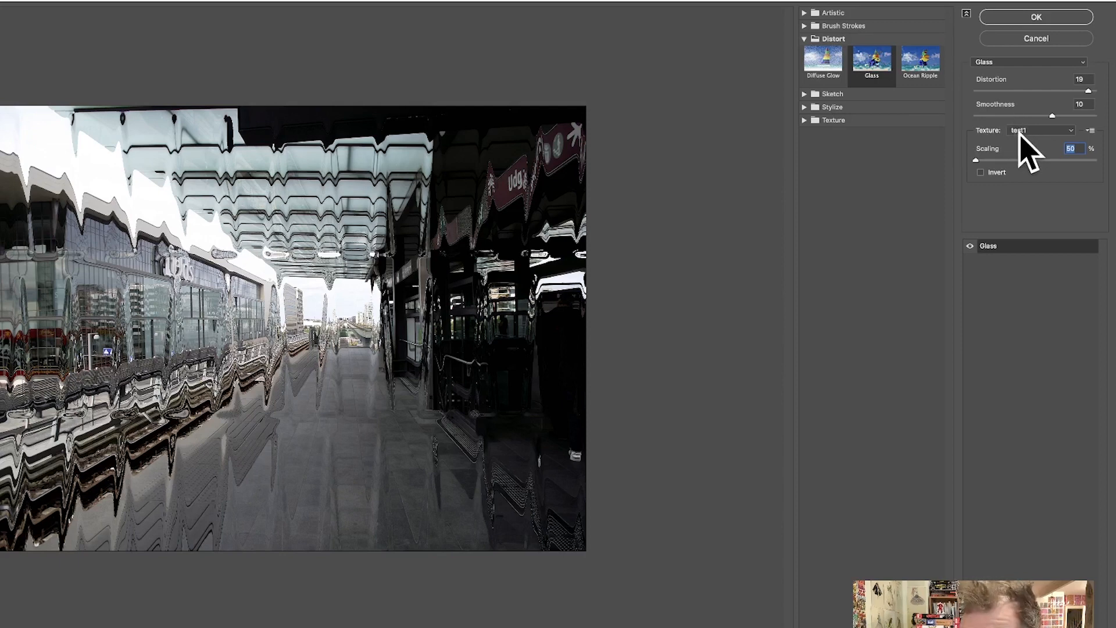
# Replace the Glass filter's texture with test2.psd.
pyautogui.click(1091, 130)
pyautogui.click(1050, 144)
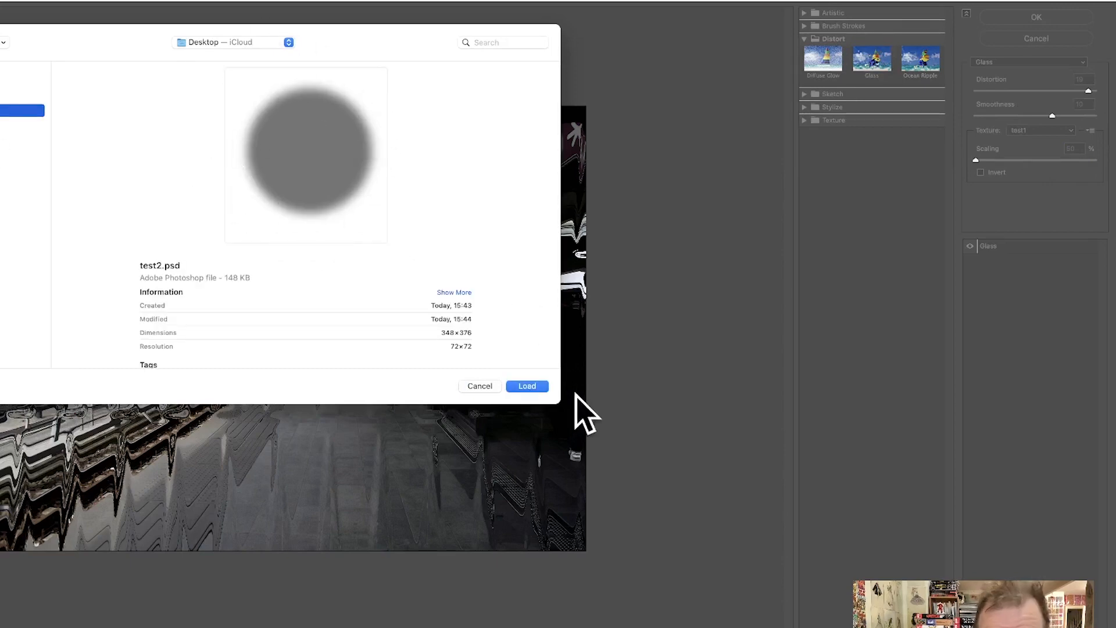
pyautogui.click(527, 386)
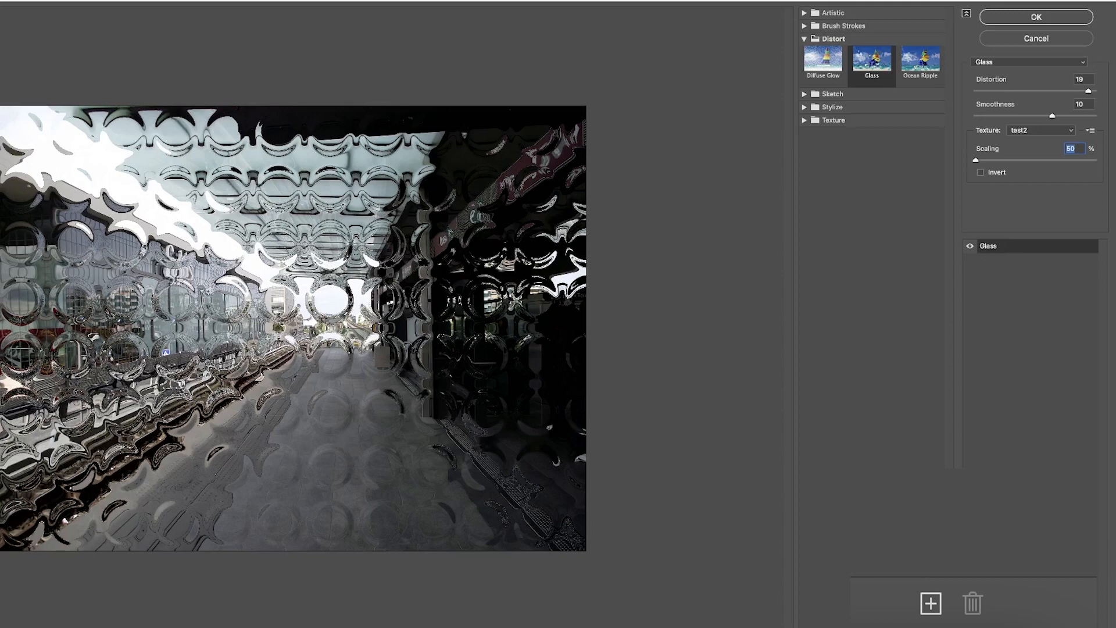
# Add a second Glass effect layer and load test1.psd as its texture.
pyautogui.click(931, 604)
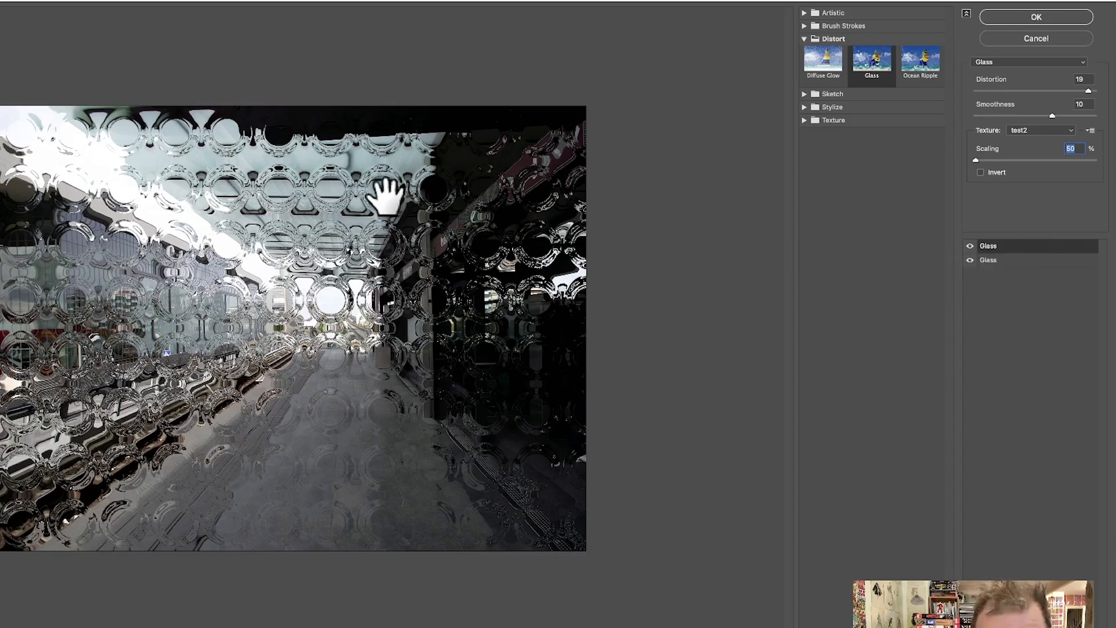
pyautogui.click(1091, 131)
pyautogui.click(1067, 146)
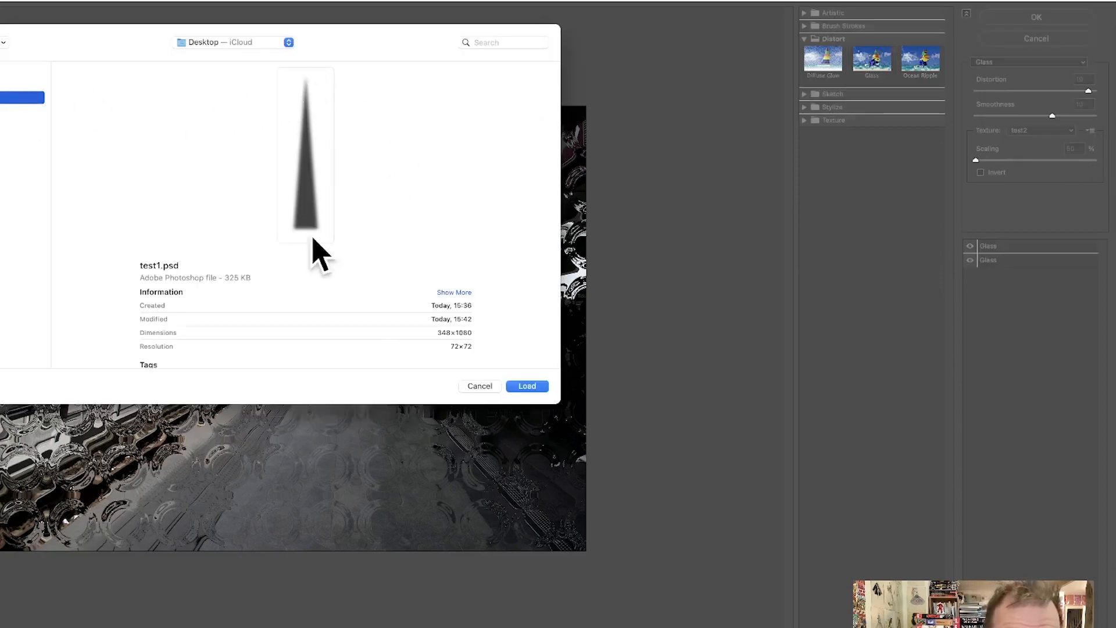
pyautogui.click(527, 385)
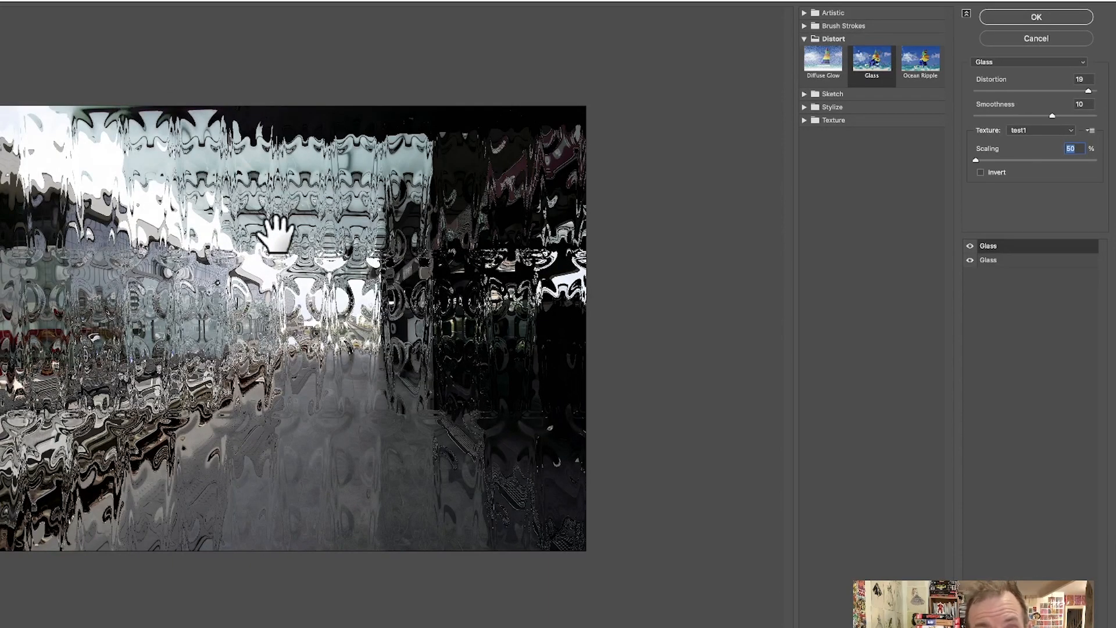
# Switch the upper Glass effect's texture to test.psd and apply both Glass effects to the image.
pyautogui.click(1091, 131)
pyautogui.click(1054, 145)
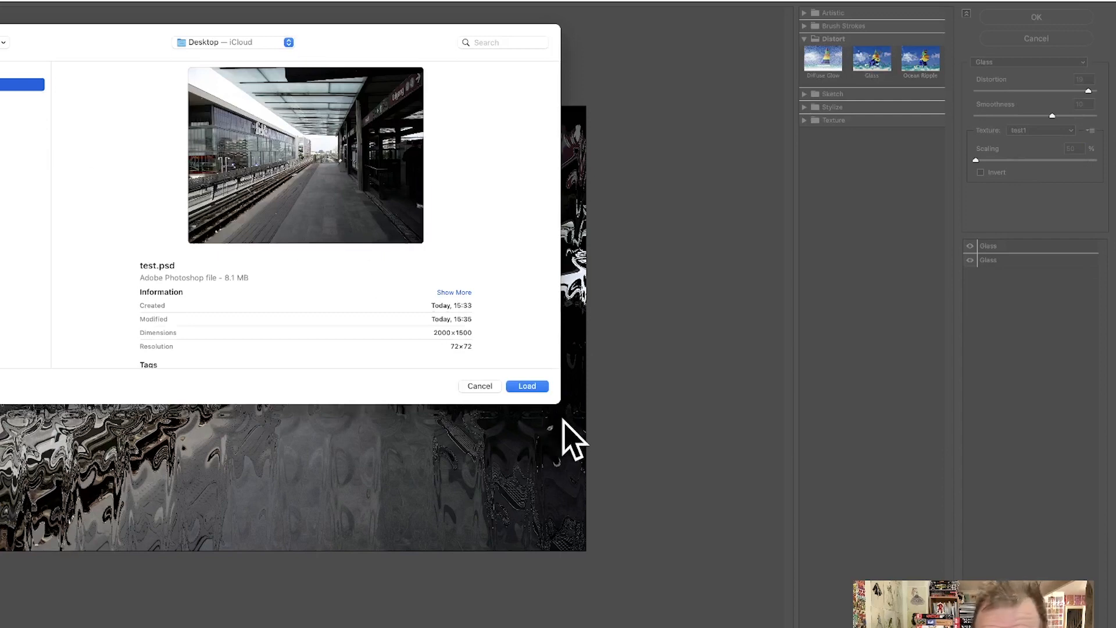
pyautogui.click(528, 386)
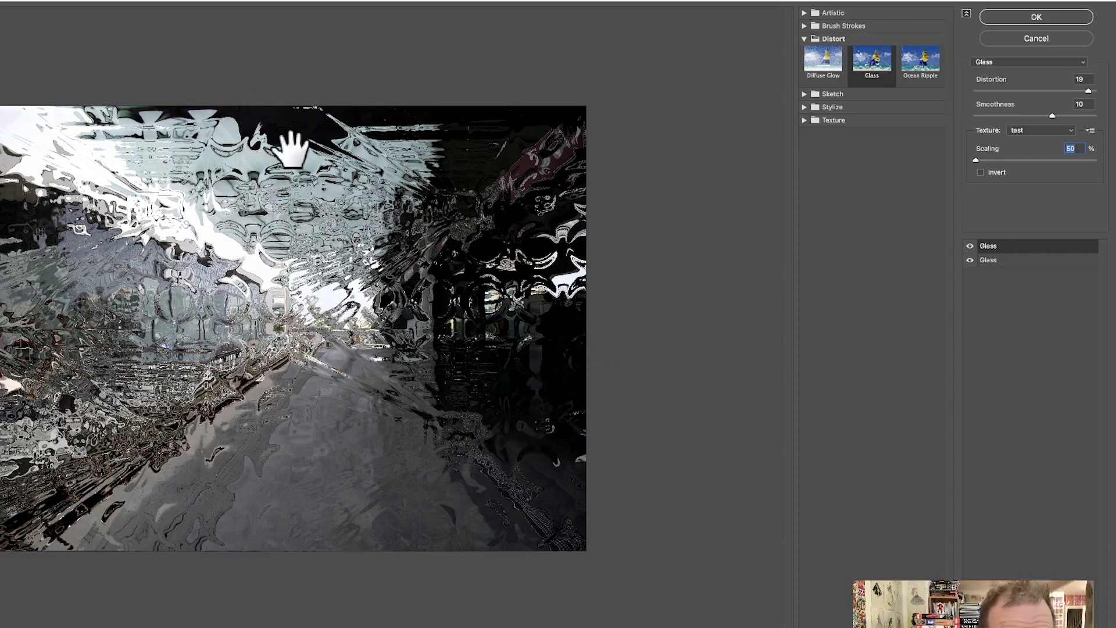
pyautogui.click(1037, 17)
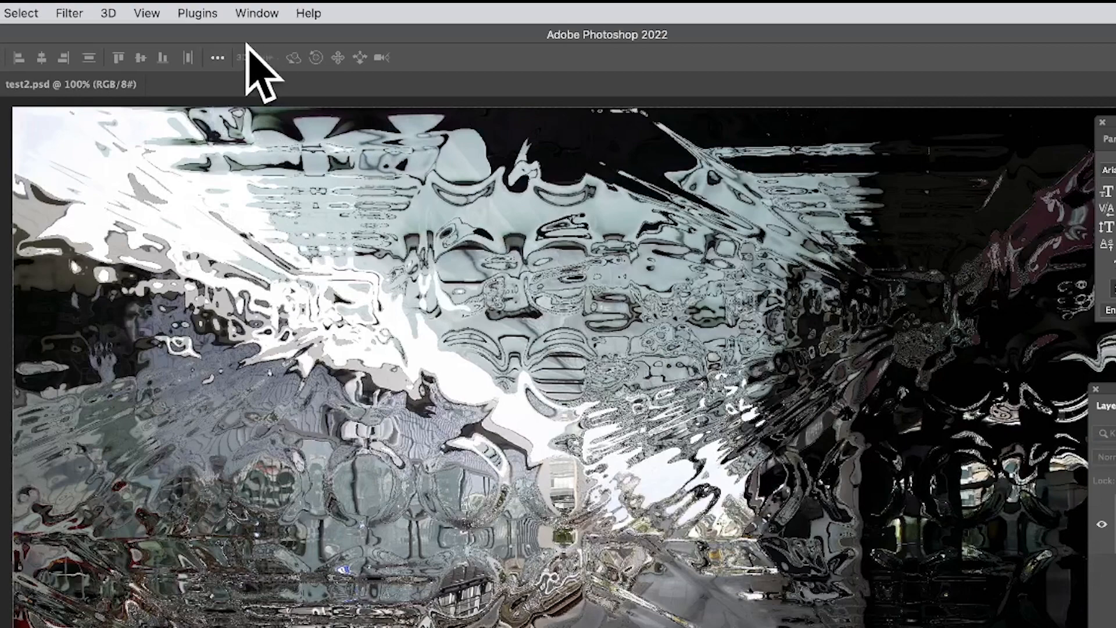
# Try repeating the last Filter Gallery effect on the image, and undo both applications back to the original photo.
pyautogui.click(68, 13)
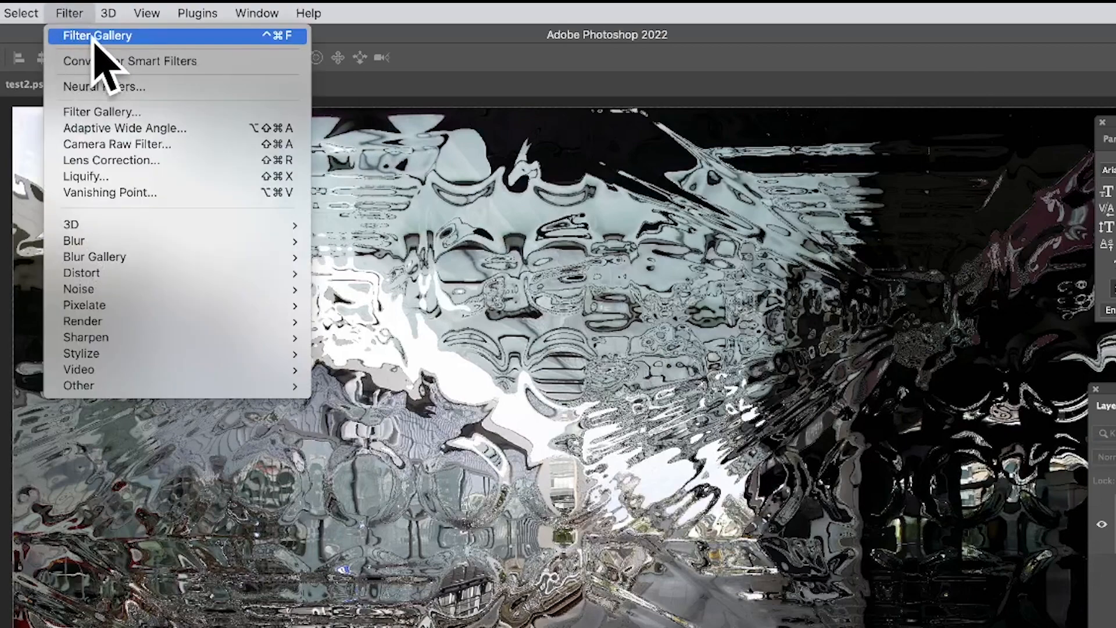
pyautogui.click(73, 36)
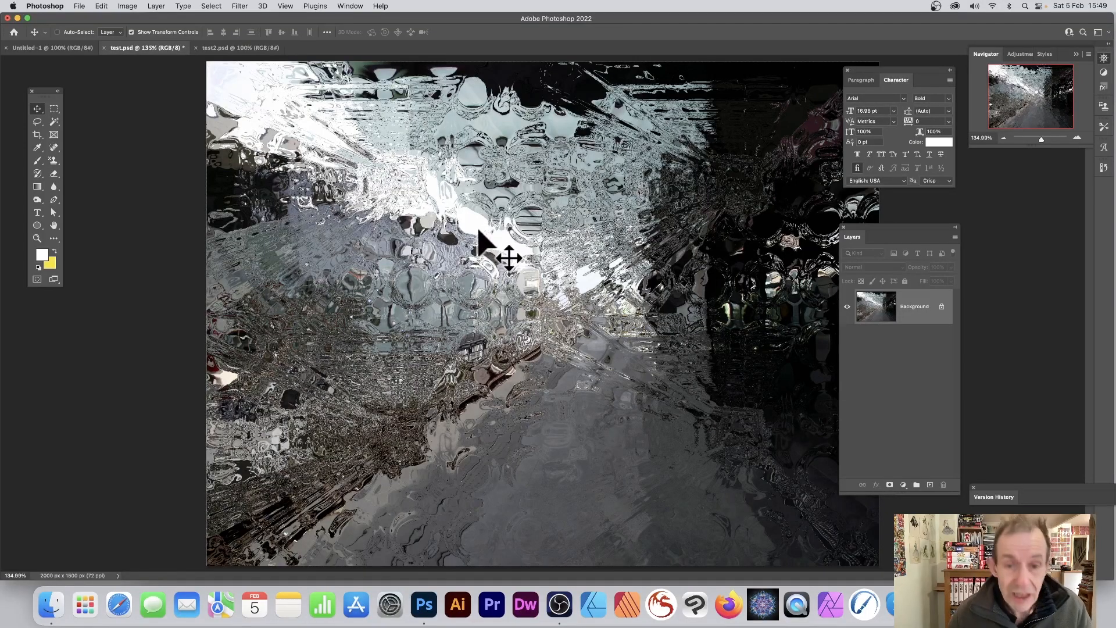
pyautogui.press('super+z')
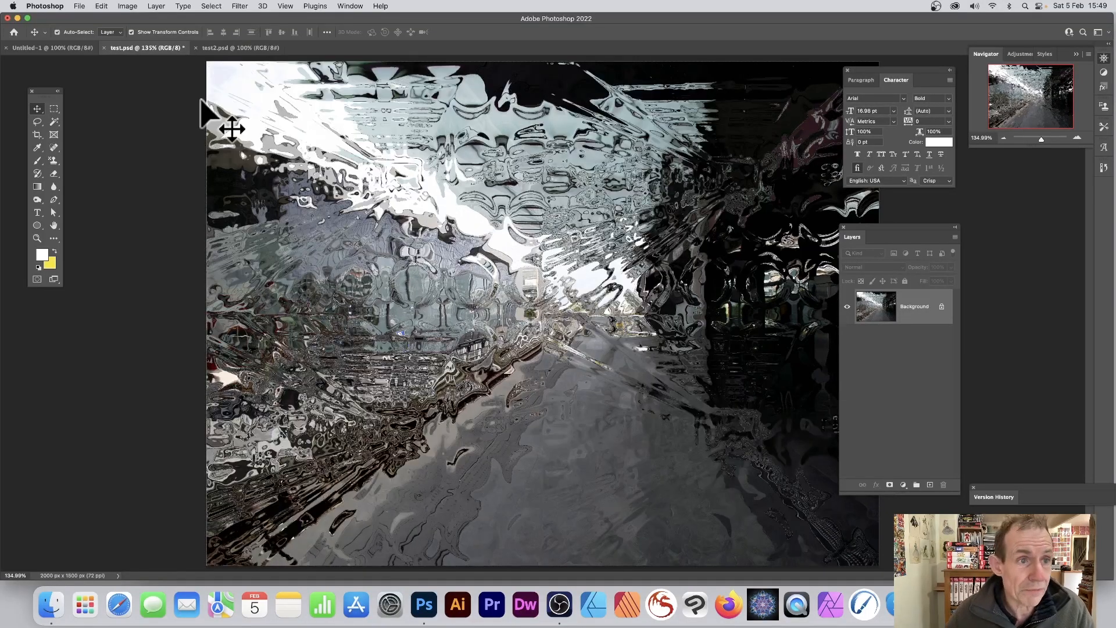
pyautogui.press('super+z')
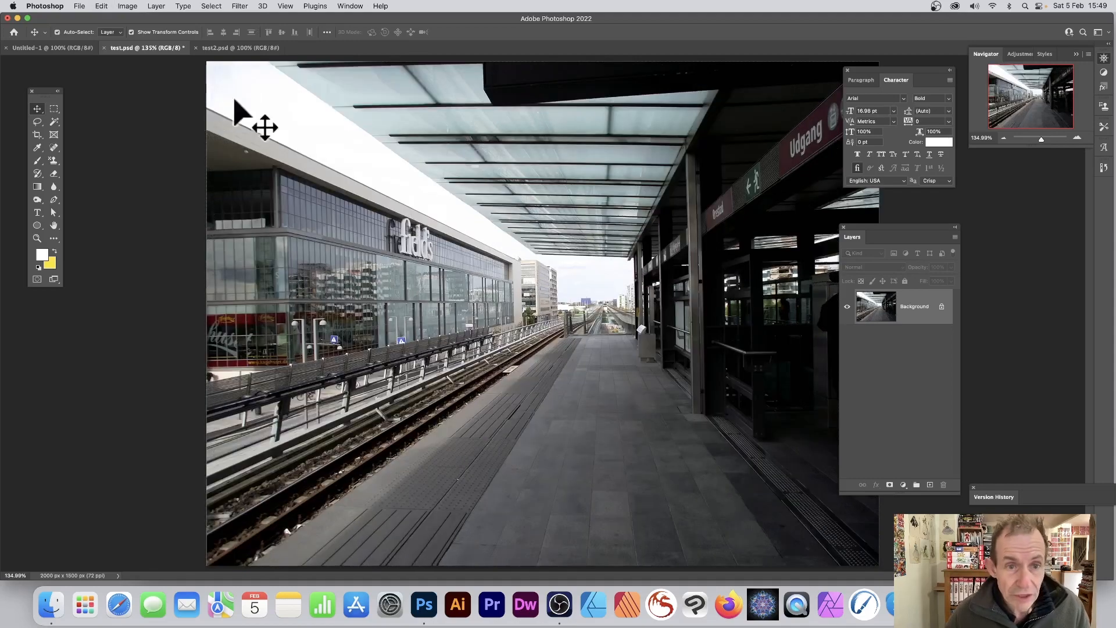
# Reapply the last Filter Gallery effect to the station photo and fade it in Multiply mode at 100% opacity.
pyautogui.click(239, 5)
pyautogui.click(241, 20)
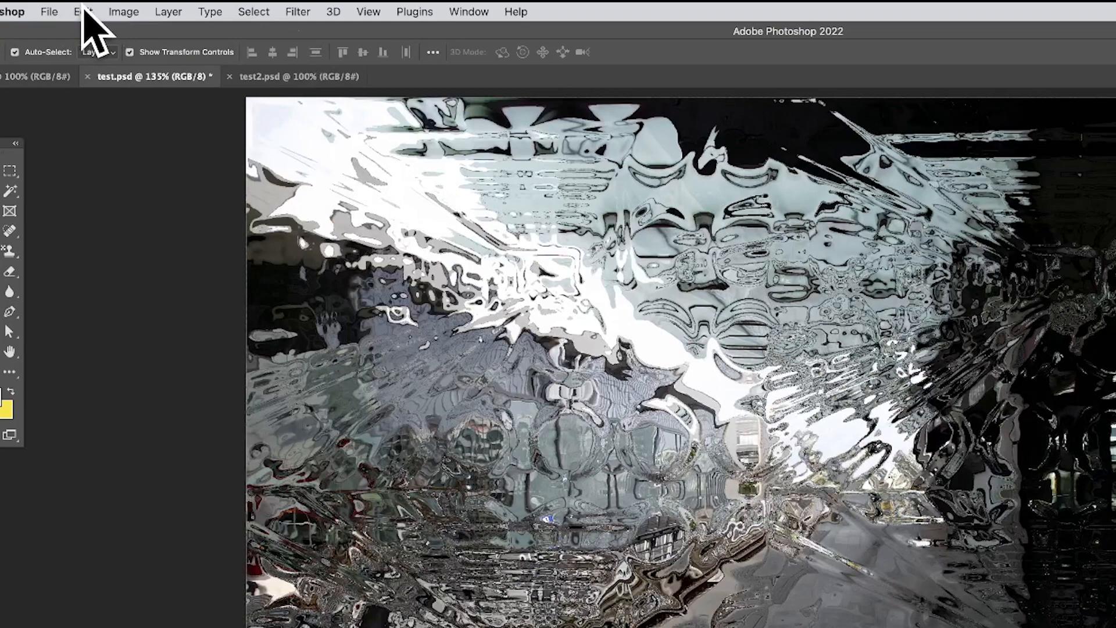
pyautogui.click(83, 11)
pyautogui.click(110, 86)
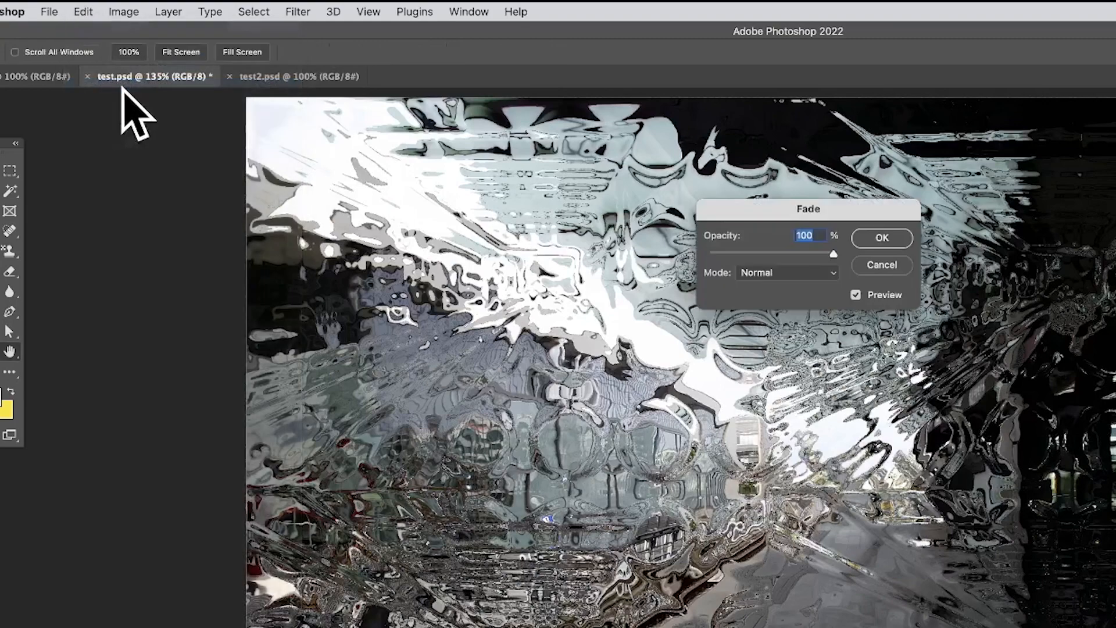
pyautogui.click(782, 277)
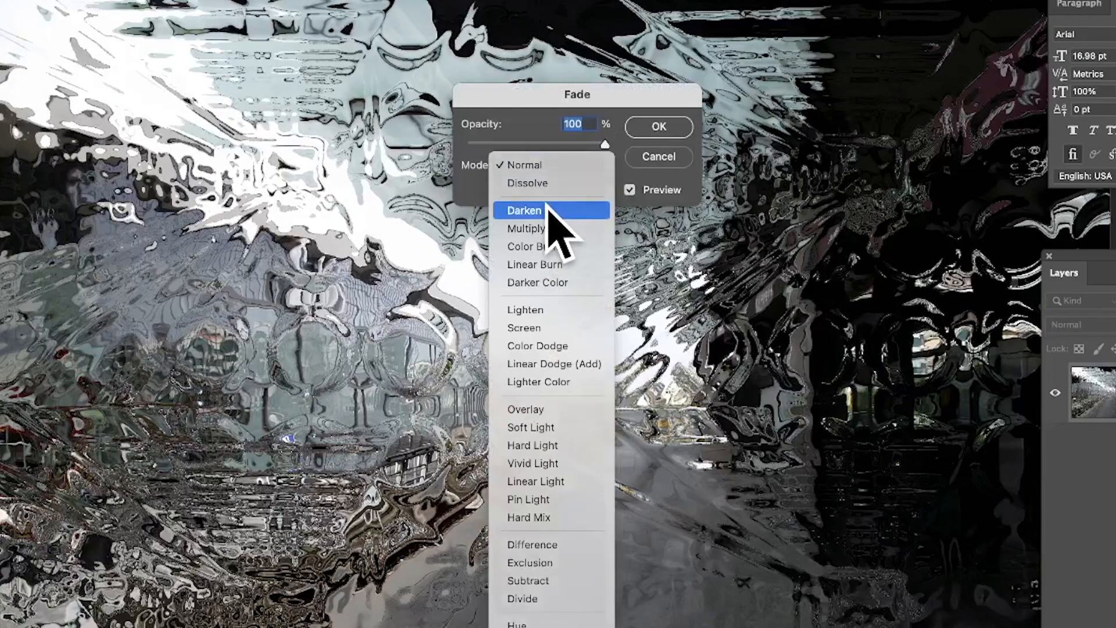
pyautogui.click(548, 209)
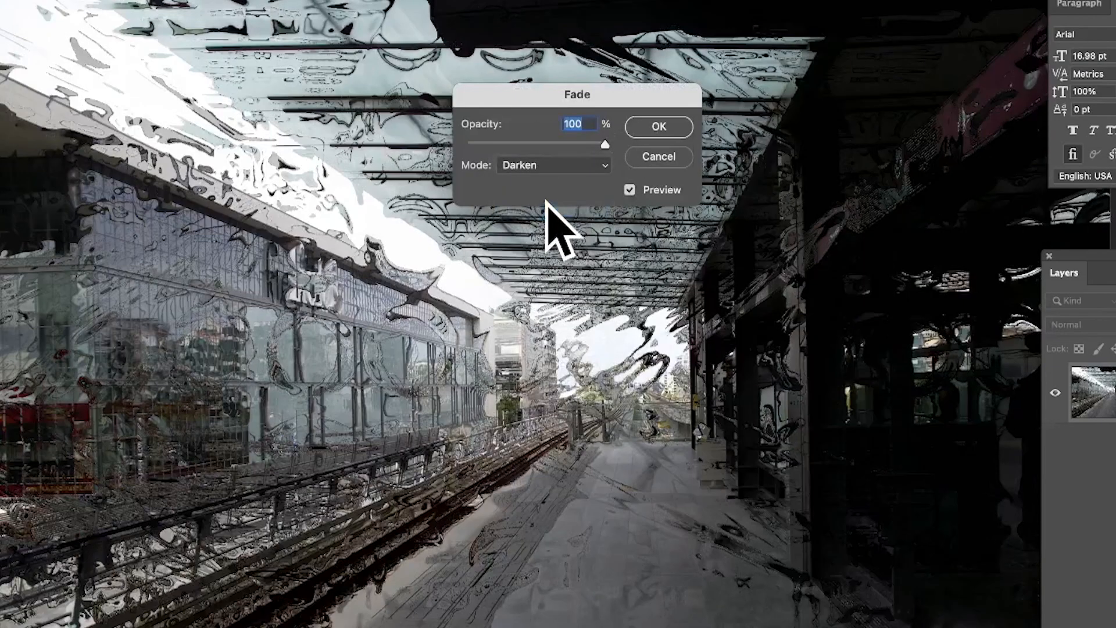
pyautogui.click(563, 167)
pyautogui.click(561, 181)
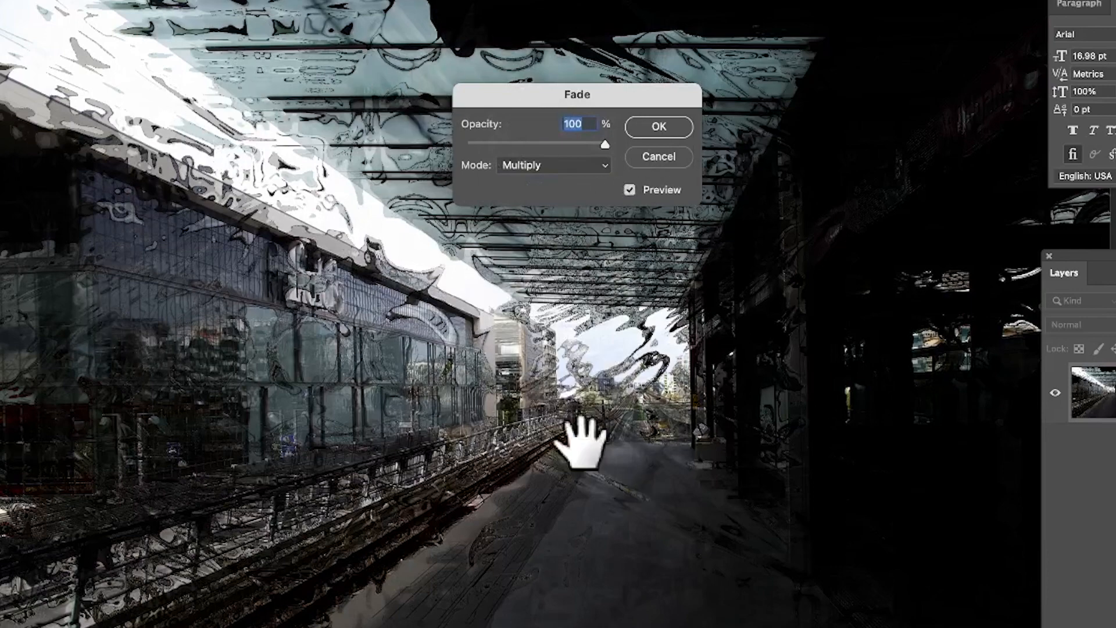
pyautogui.click(659, 127)
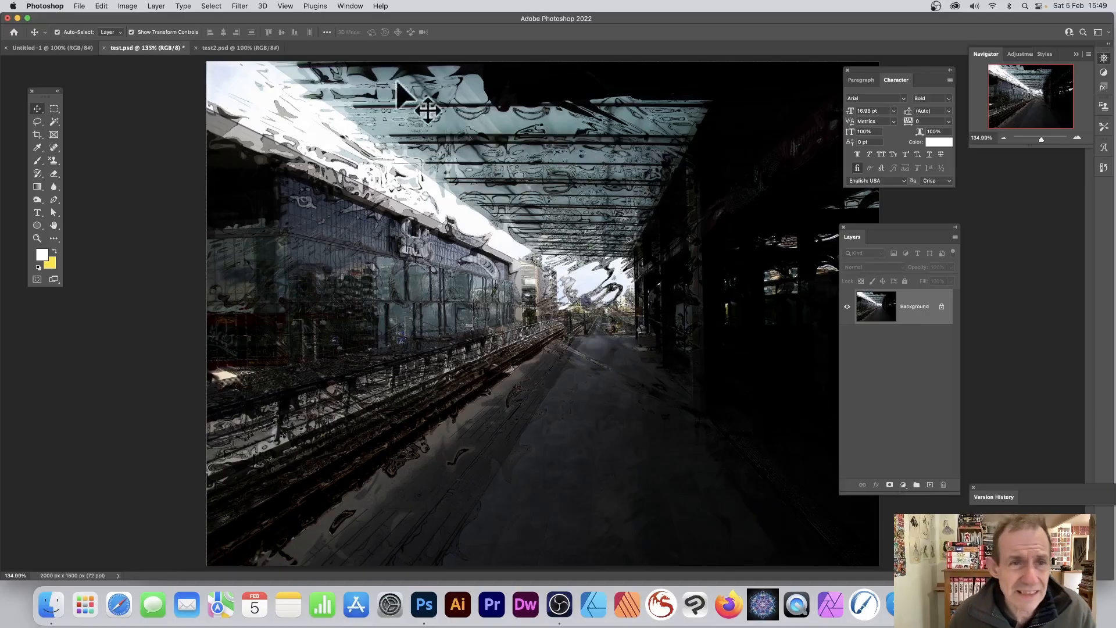
# Apply the Oil Paint filter to the faded image with its existing brush settings.
pyautogui.click(240, 7)
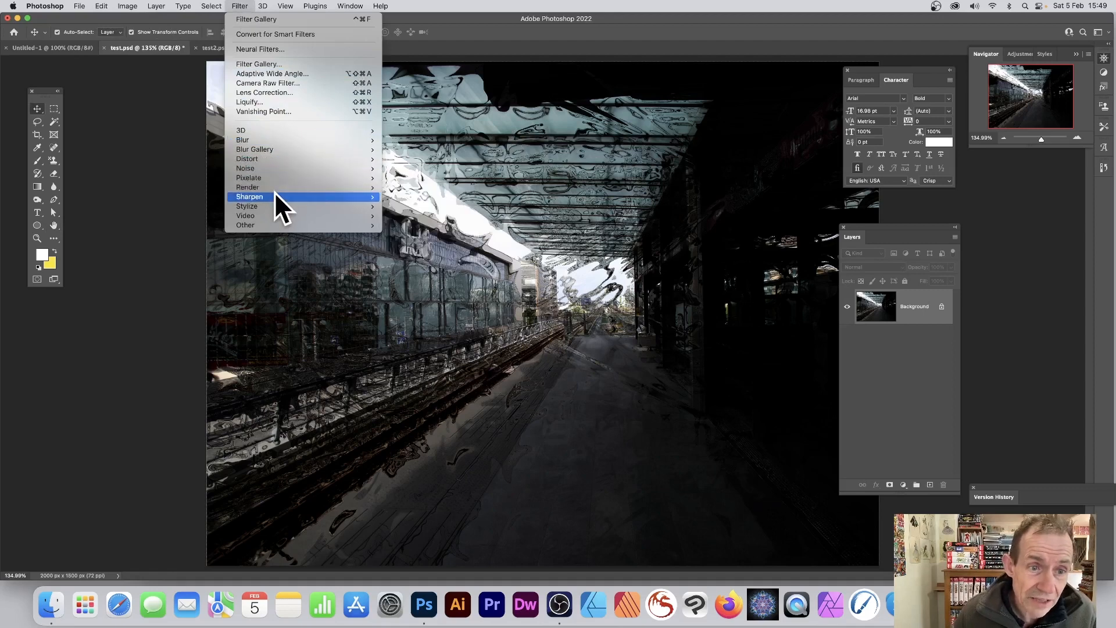
pyautogui.click(430, 246)
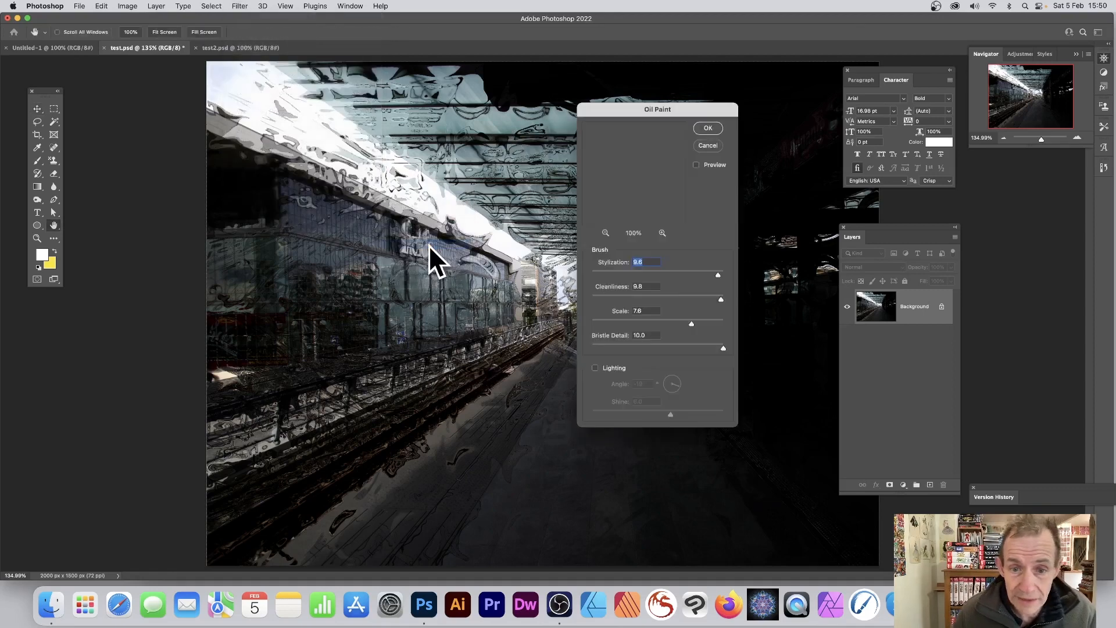
pyautogui.click(707, 128)
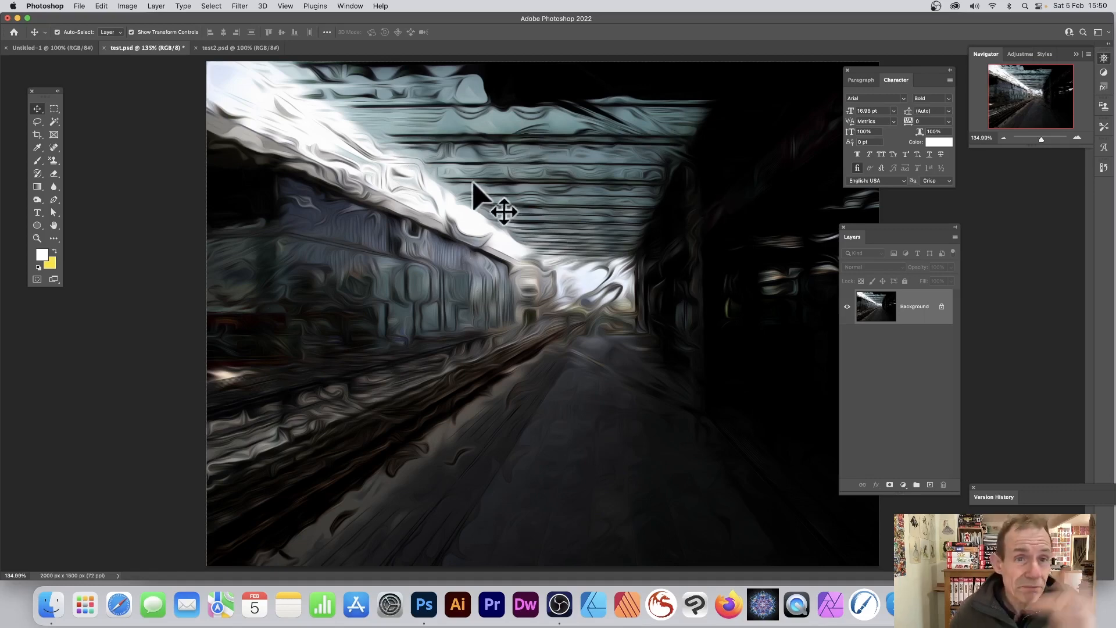
# In the Filter Gallery, delete the upper Glass effect layer and apply the remaining Glass effect with the test2 texture.
pyautogui.click(239, 6)
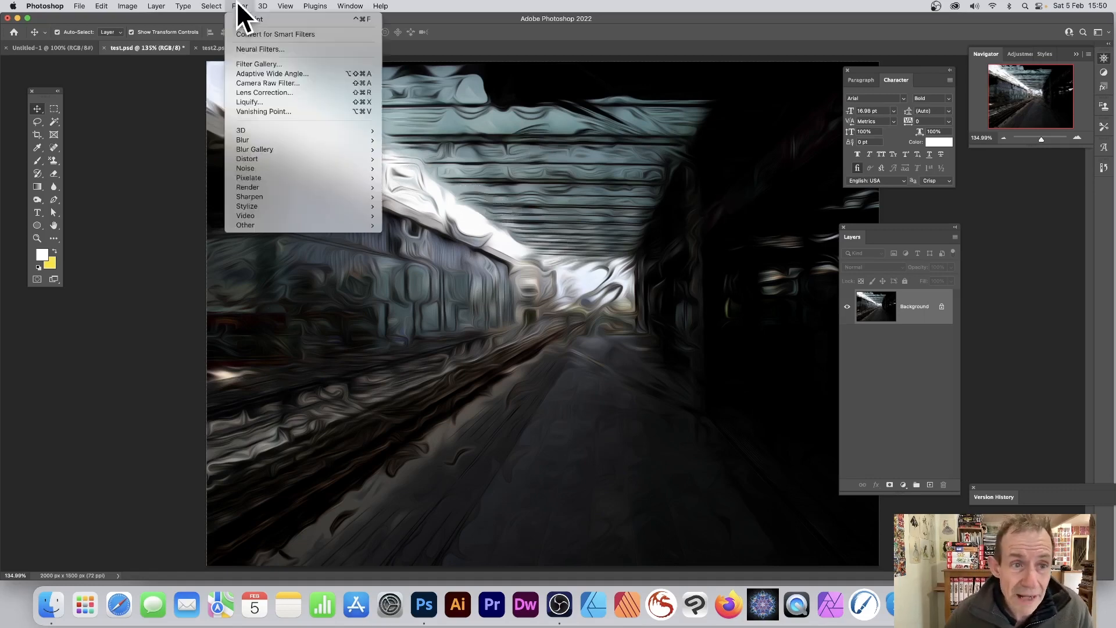
pyautogui.click(251, 61)
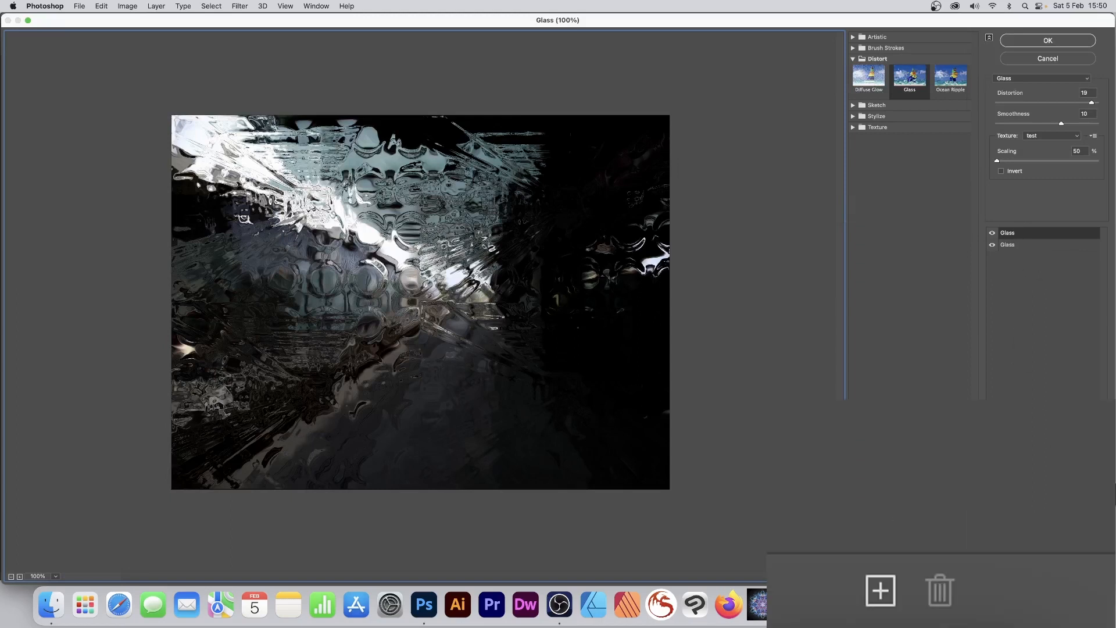
pyautogui.click(941, 590)
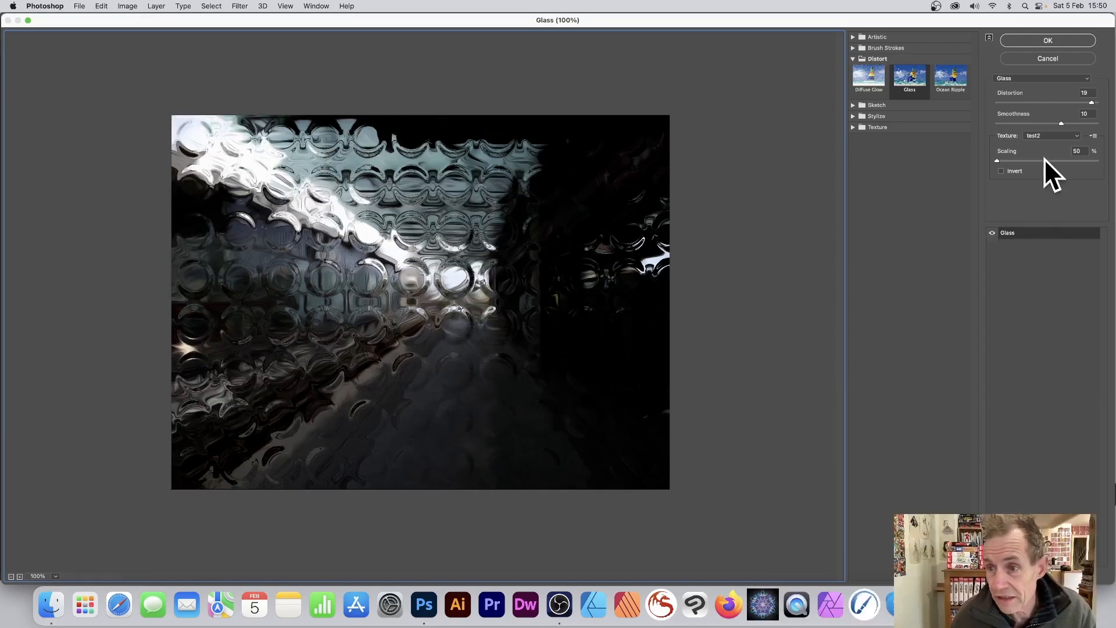
pyautogui.click(1061, 39)
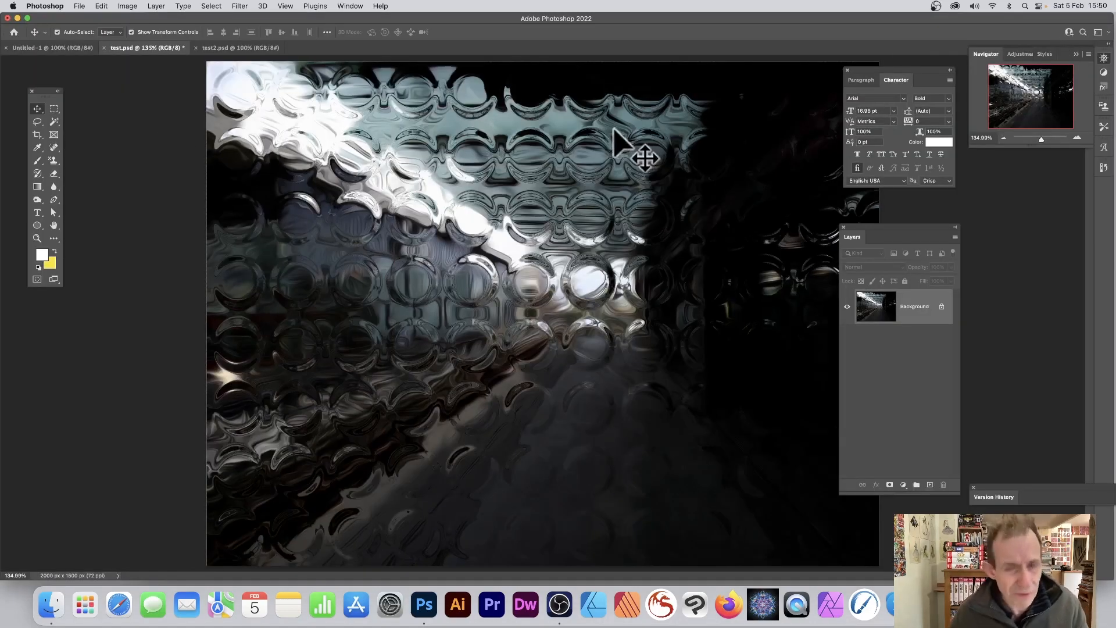
# Undo the Glass, Oil Paint, Fade and Filter Gallery changes back to the original station photo.
pyautogui.press('super+z')
pyautogui.press('super+z')
pyautogui.press('super+z')
pyautogui.press('super+z')
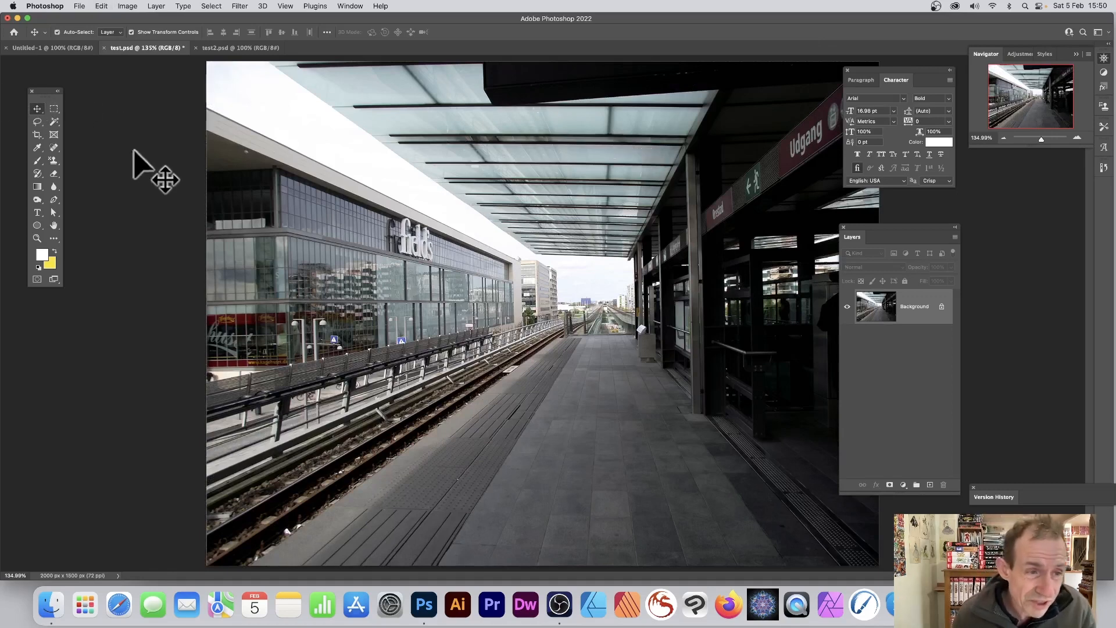
# Switch to the test2.psd document and fill it from top to bottom with the black-white-black linear gradient.
pyautogui.click(249, 48)
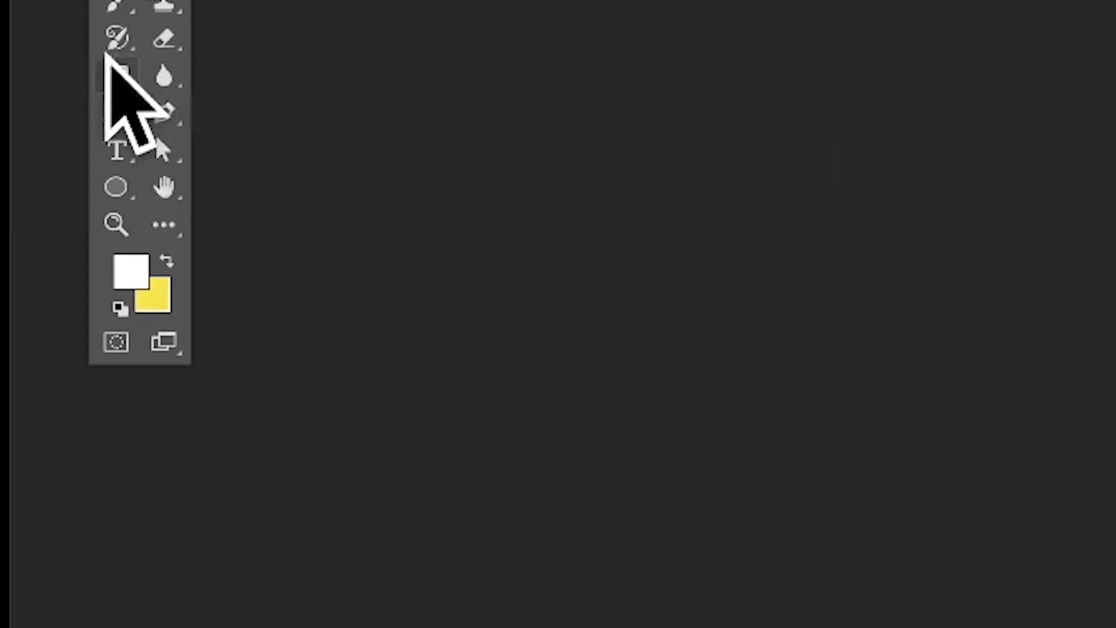
pyautogui.click(37, 187)
pyautogui.moveTo(466, 85); pyautogui.dragTo(465, 515)
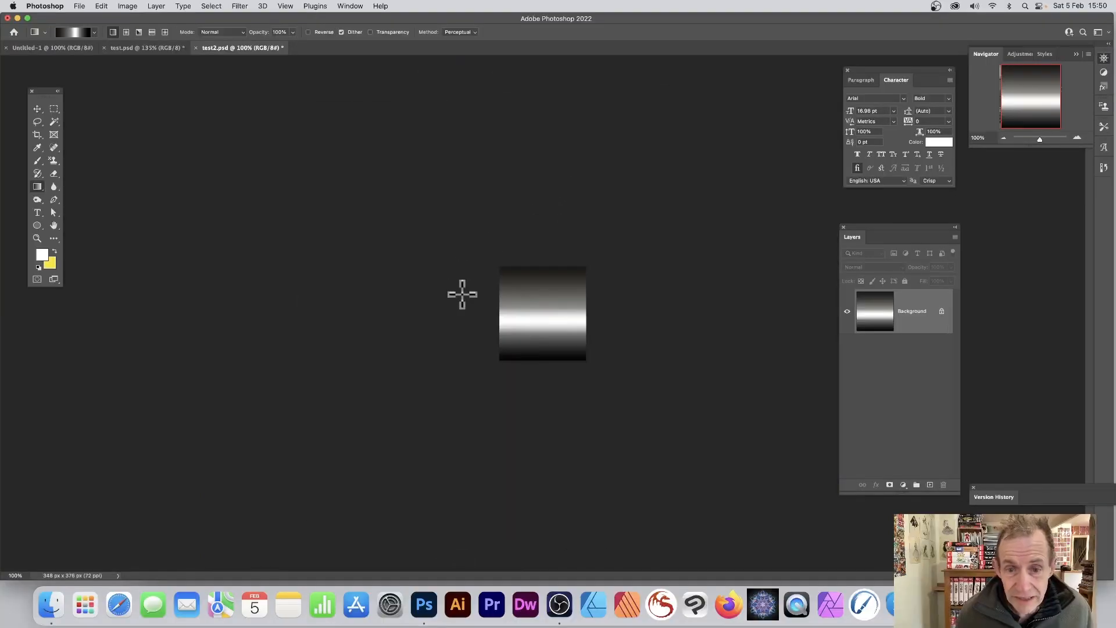
# Save the gradient document on the computer's Desktop as test3.psd in Photoshop format.
pyautogui.click(79, 5)
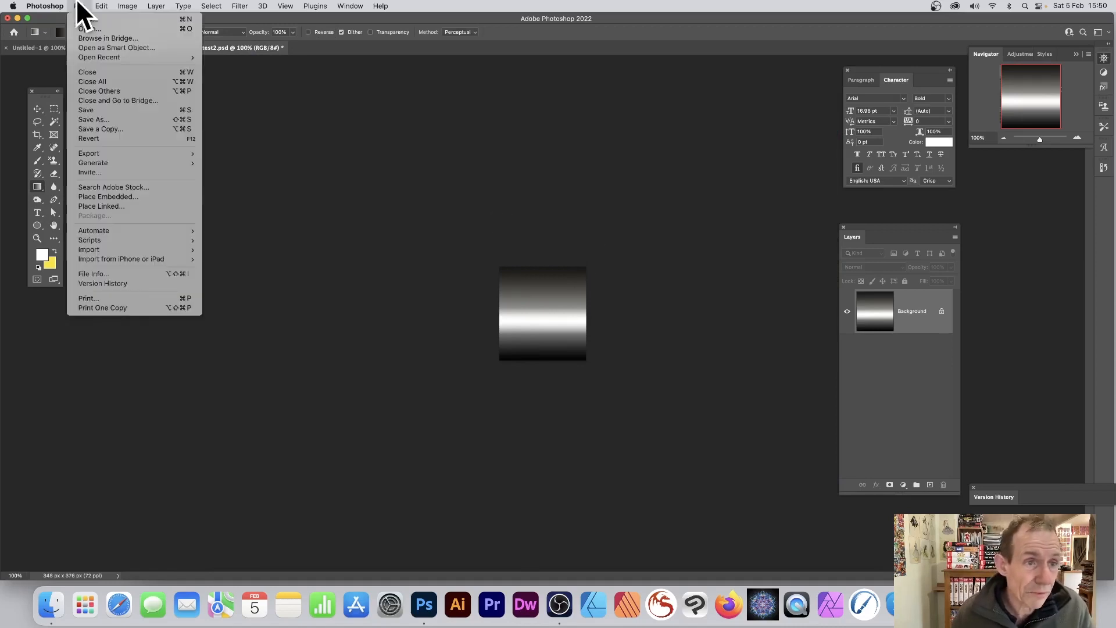
pyautogui.click(131, 118)
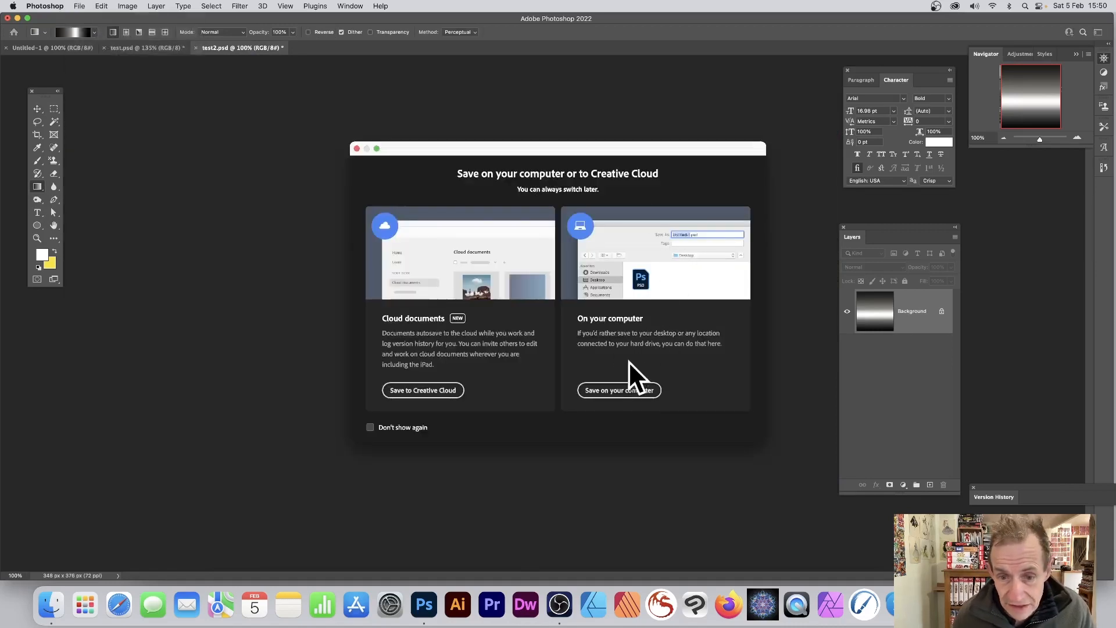
pyautogui.click(628, 391)
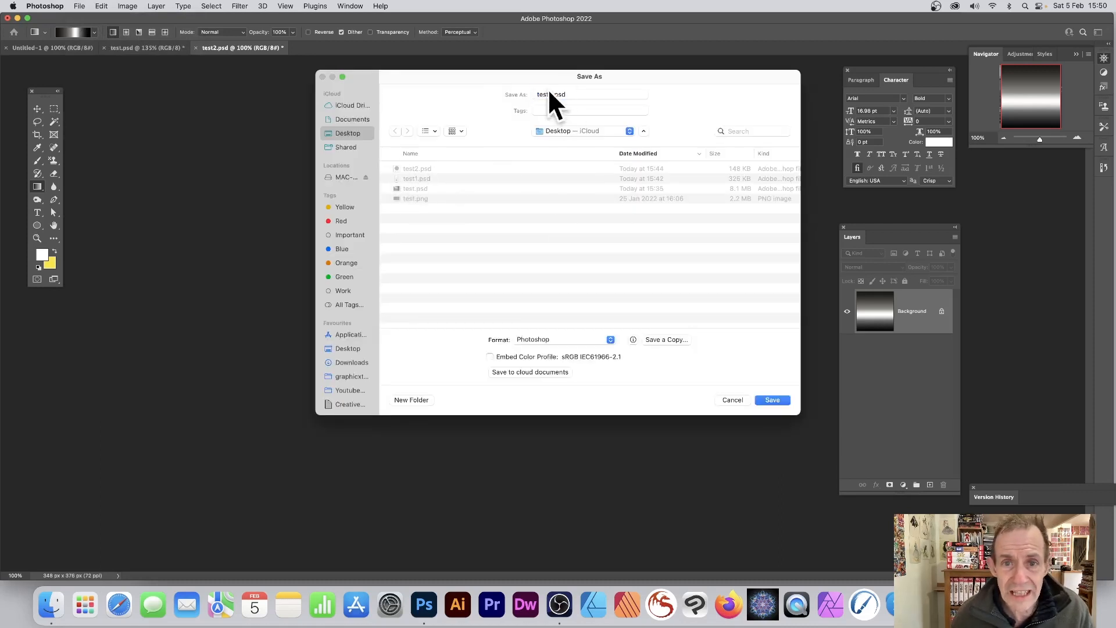
pyautogui.click(588, 92)
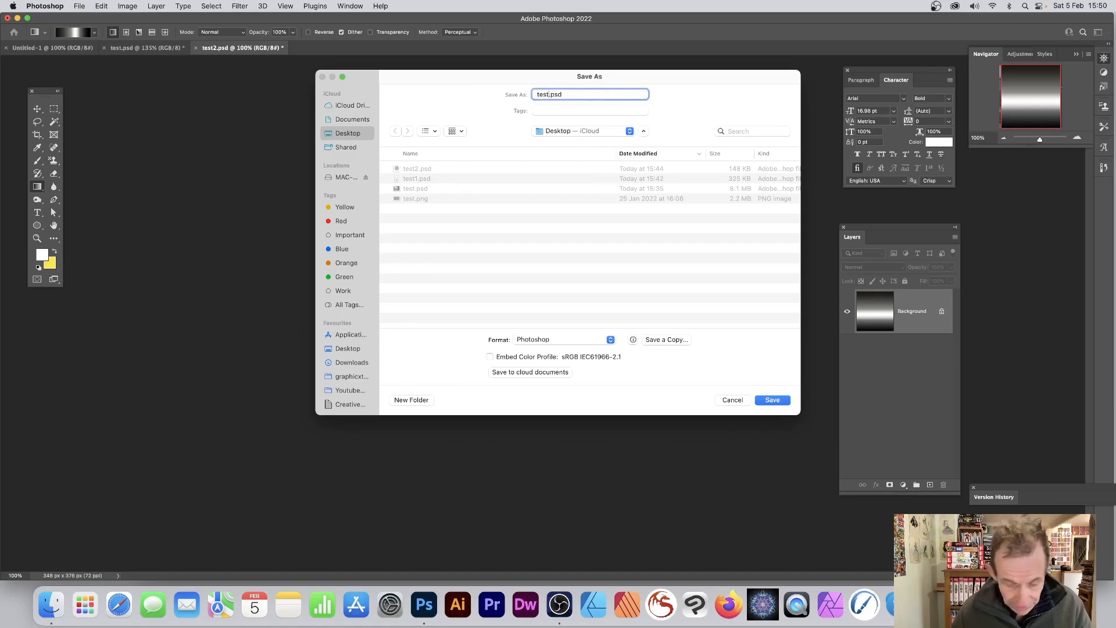
pyautogui.press('Return')
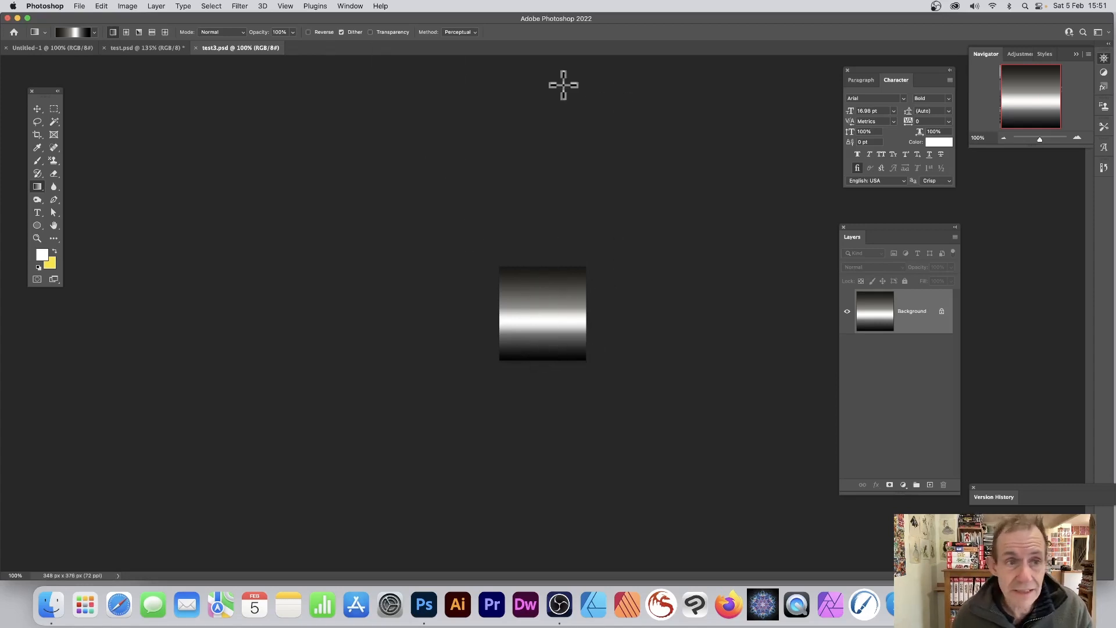
# On the station photo in test.psd, open the Filter Gallery's Glass effect and load test3.psd as its texture.
pyautogui.click(125, 48)
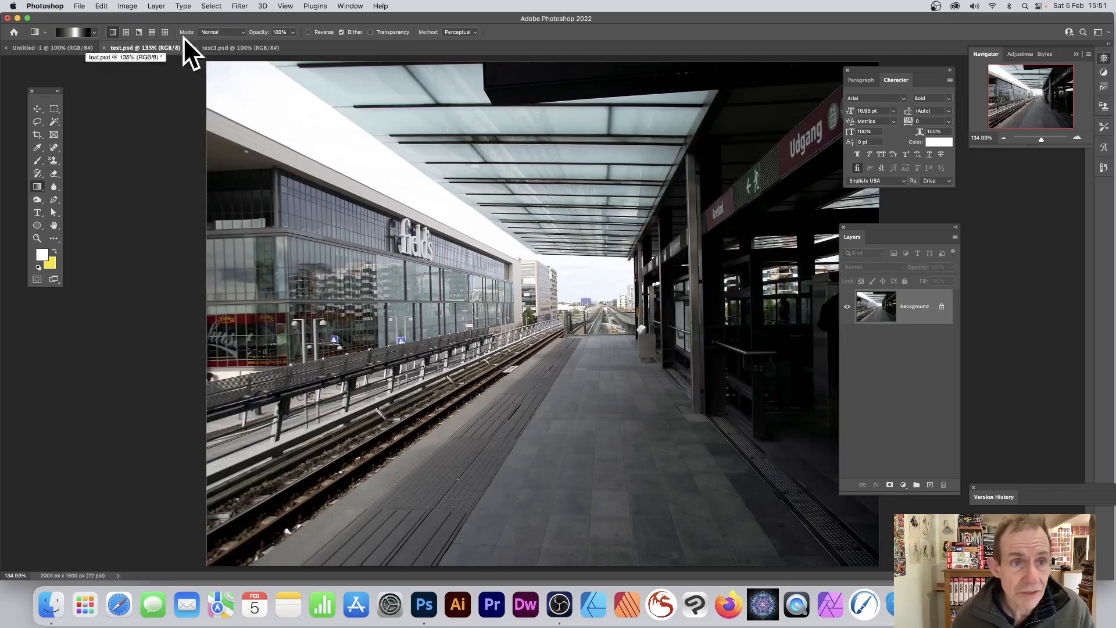
pyautogui.click(243, 6)
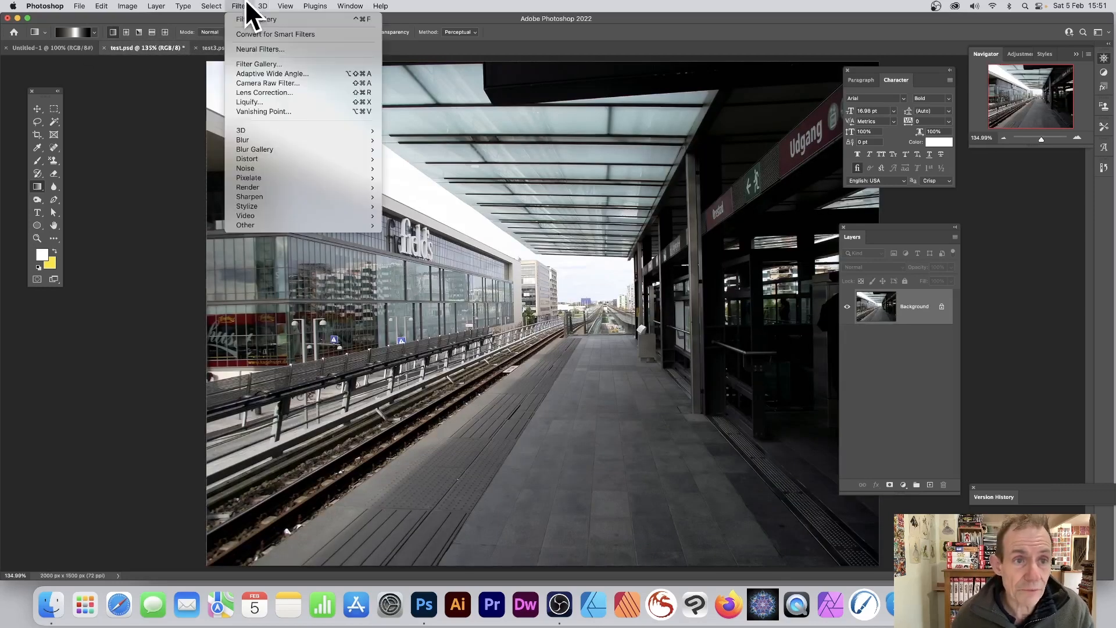
pyautogui.click(253, 63)
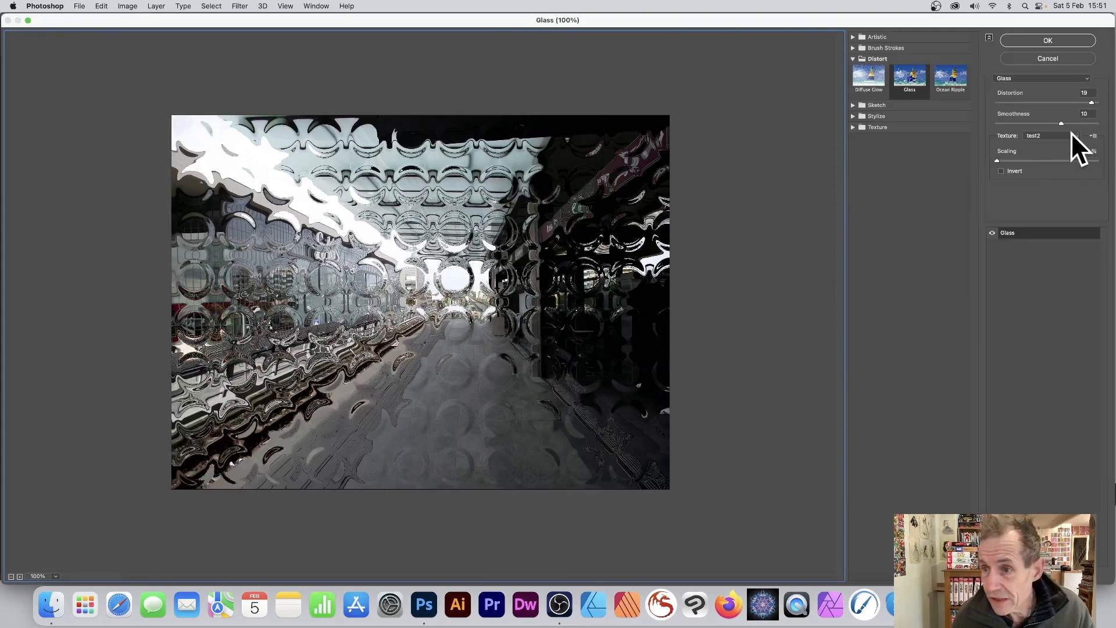
pyautogui.click(1094, 137)
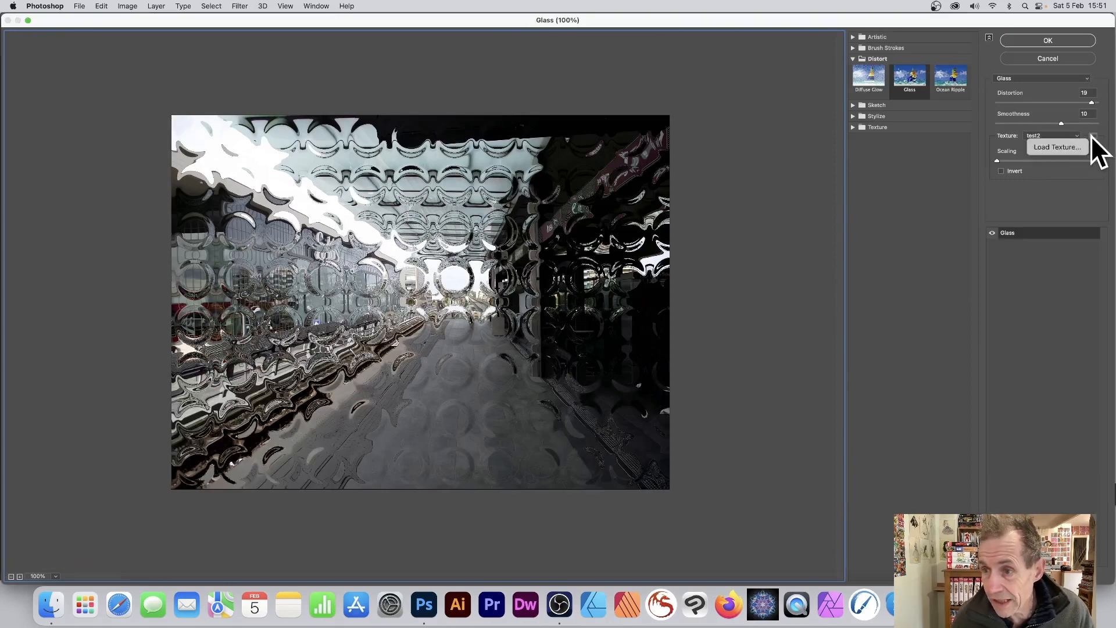
pyautogui.click(1071, 147)
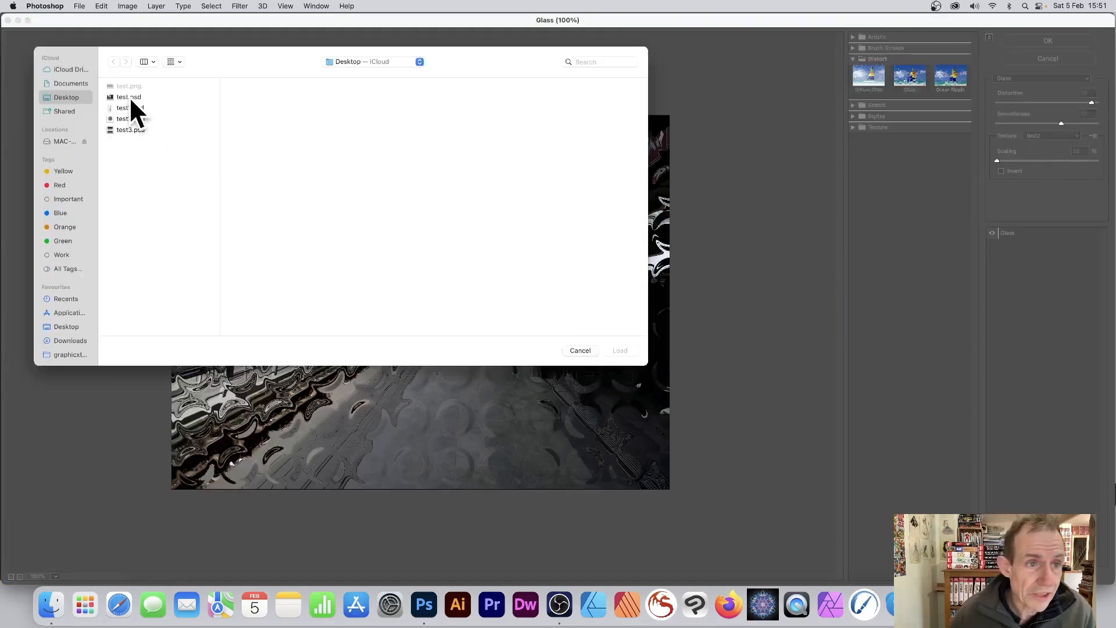
pyautogui.click(133, 130)
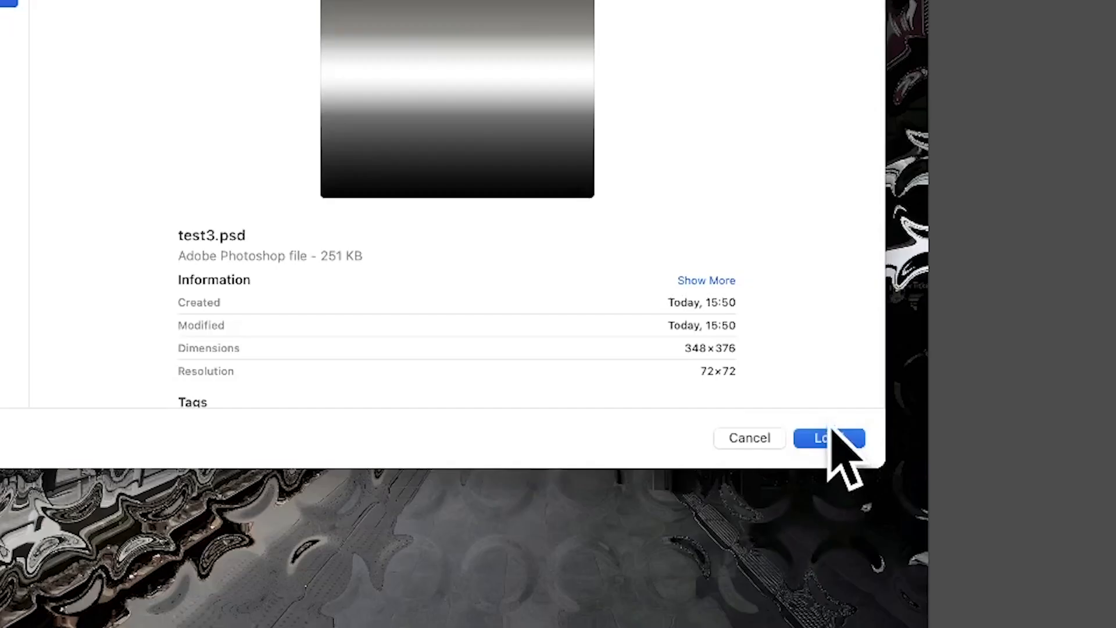
pyautogui.click(620, 351)
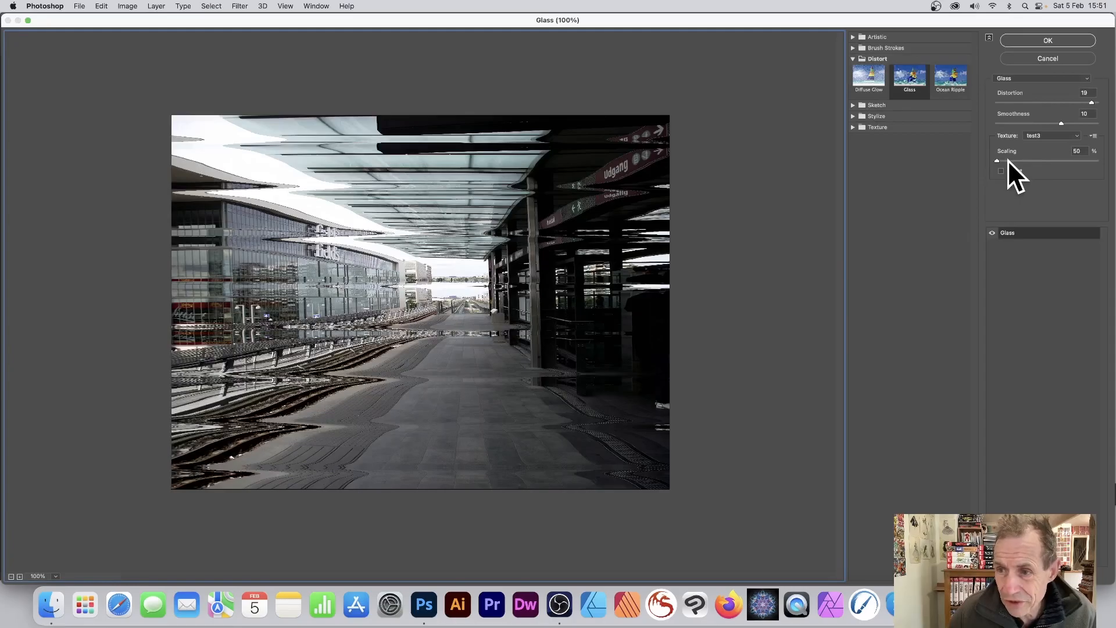
# Set the Glass scaling to 50%, lower the distortion slightly, and apply the filter to the station photo.
pyautogui.moveTo(1001, 161); pyautogui.dragTo(937, 157)
pyautogui.moveTo(1092, 103); pyautogui.dragTo(1082, 124)
pyautogui.click(1035, 43)
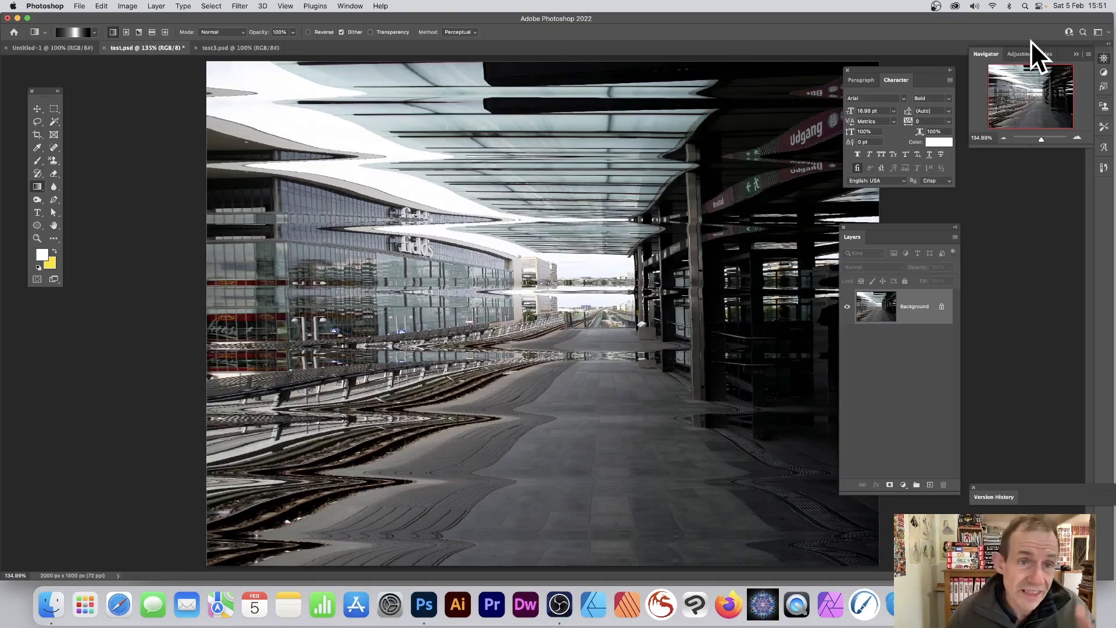
# Reapply the last Filter Gallery effect to the station photo two more times.
pyautogui.click(240, 7)
pyautogui.click(240, 18)
pyautogui.click(243, 5)
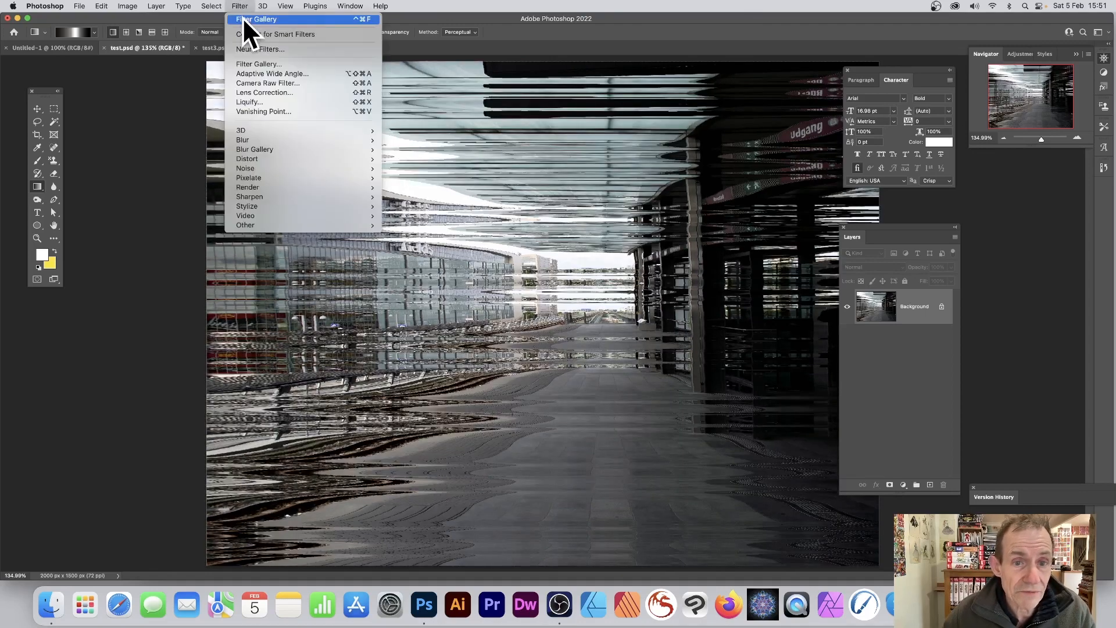
pyautogui.click(243, 17)
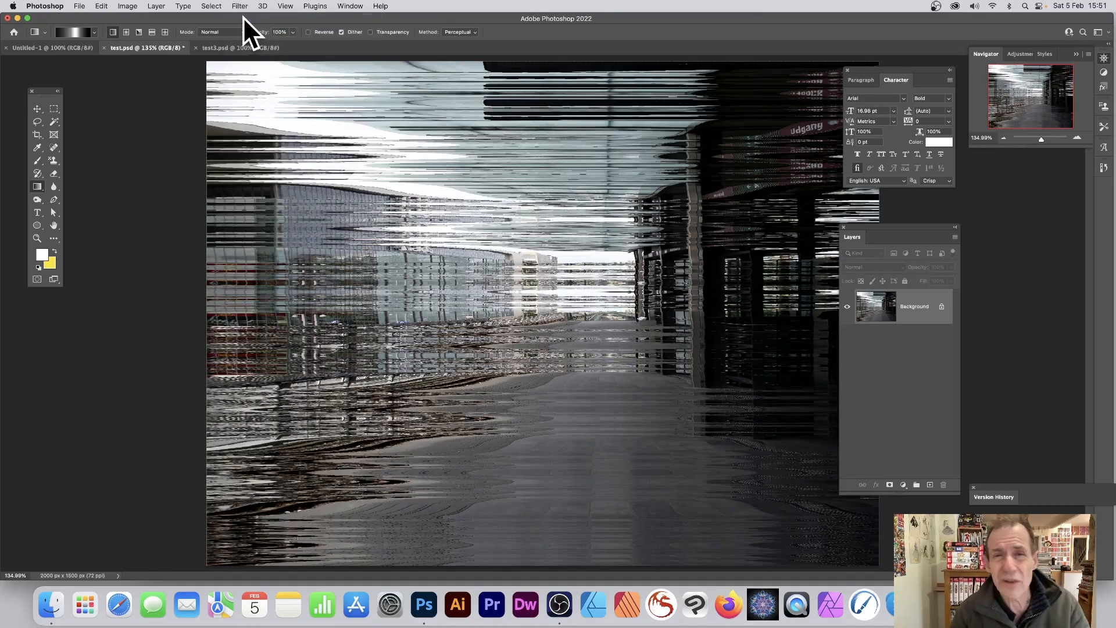